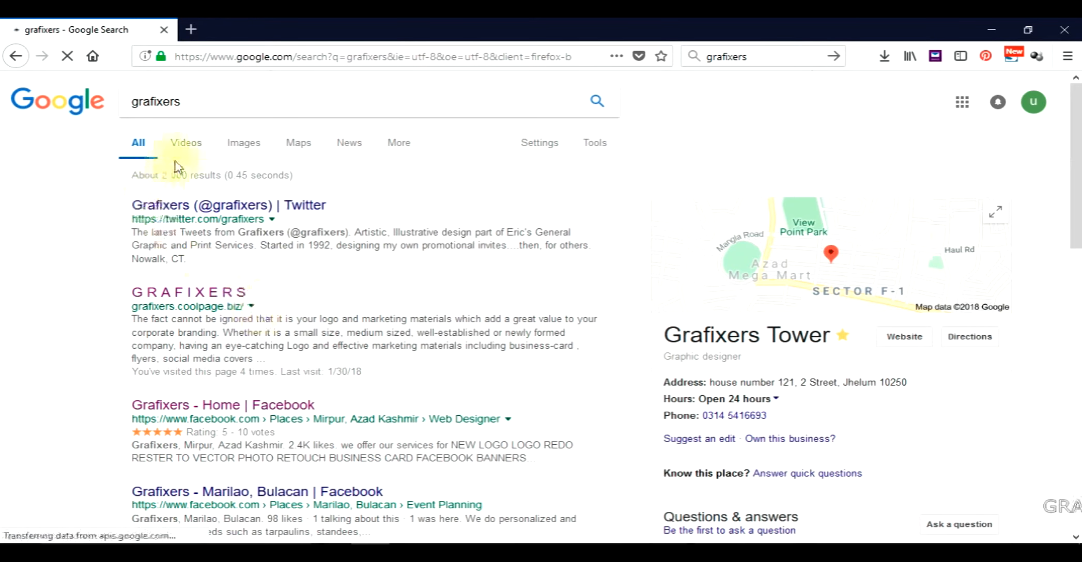
Browse the video results of the web search for grafixers.
click(187, 145)
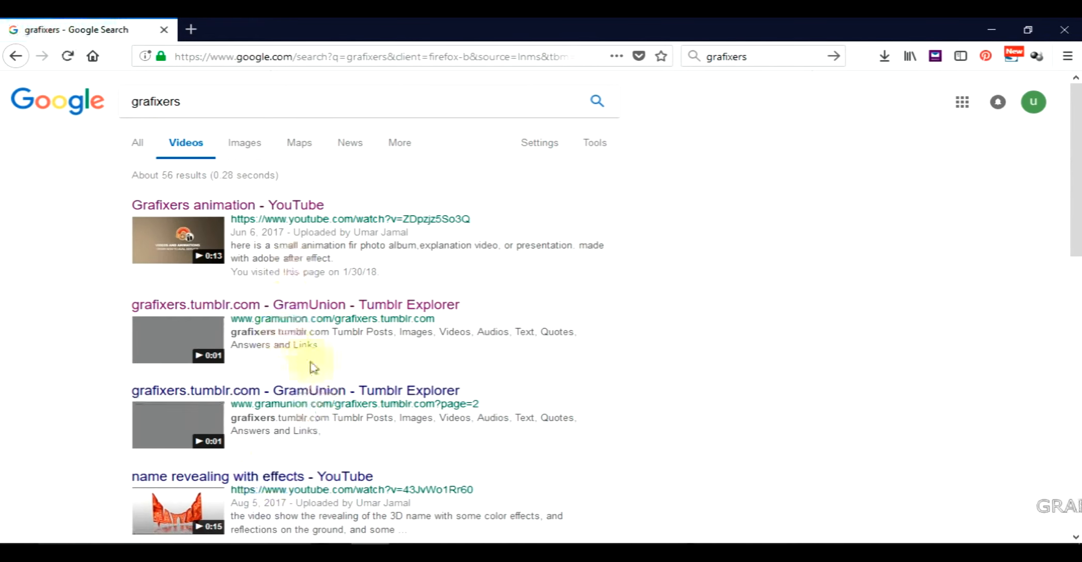
scroll(309, 461, down, 8)
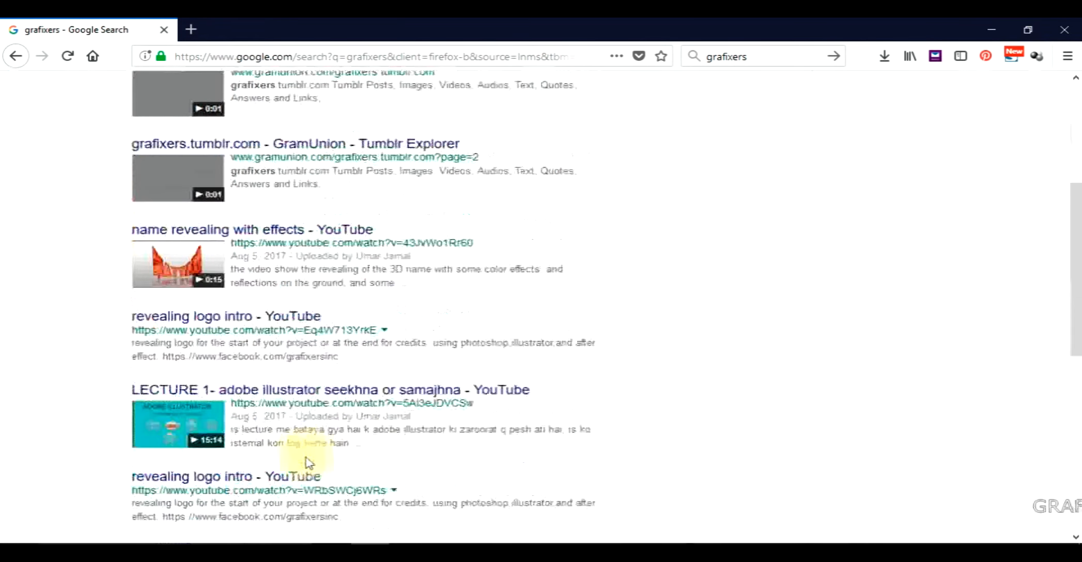
scroll(305, 458, down, 2)
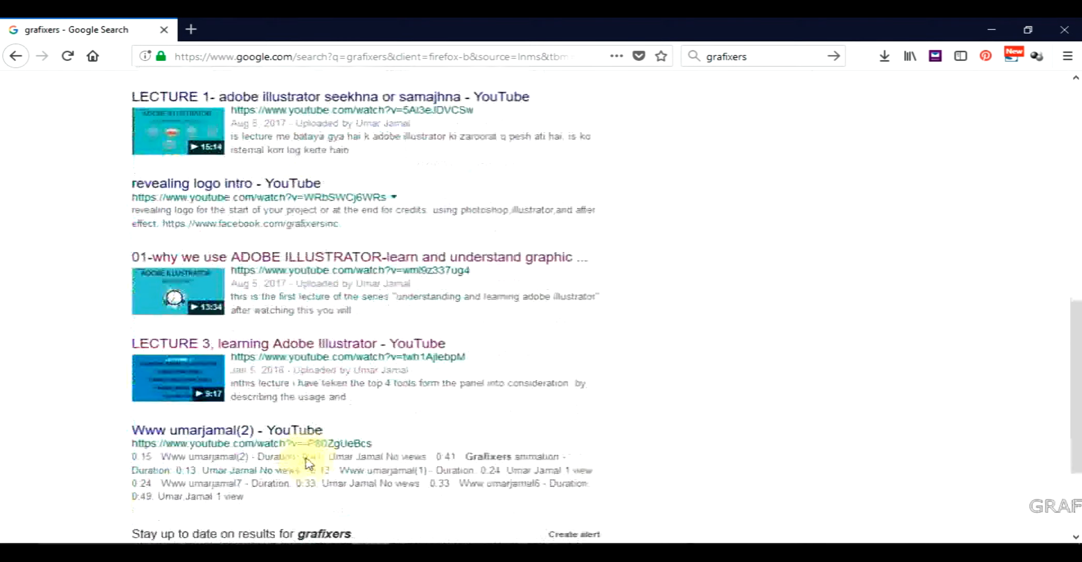
scroll(305, 458, up, 10)
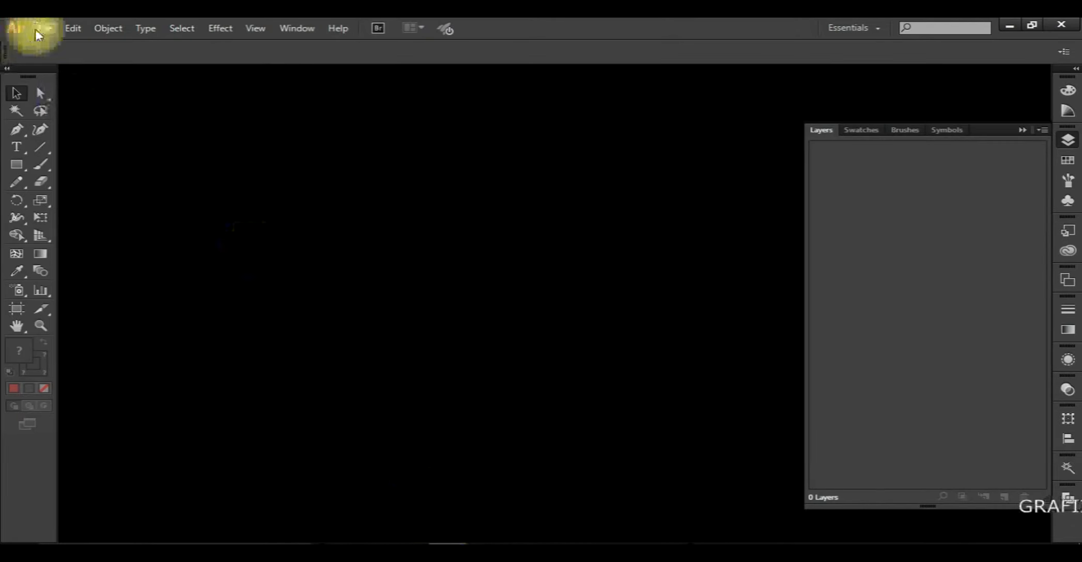
Switch to Adobe Illustrator and create a new 1000 x 1000 px CMYK document with one artboard.
click(36, 29)
click(60, 43)
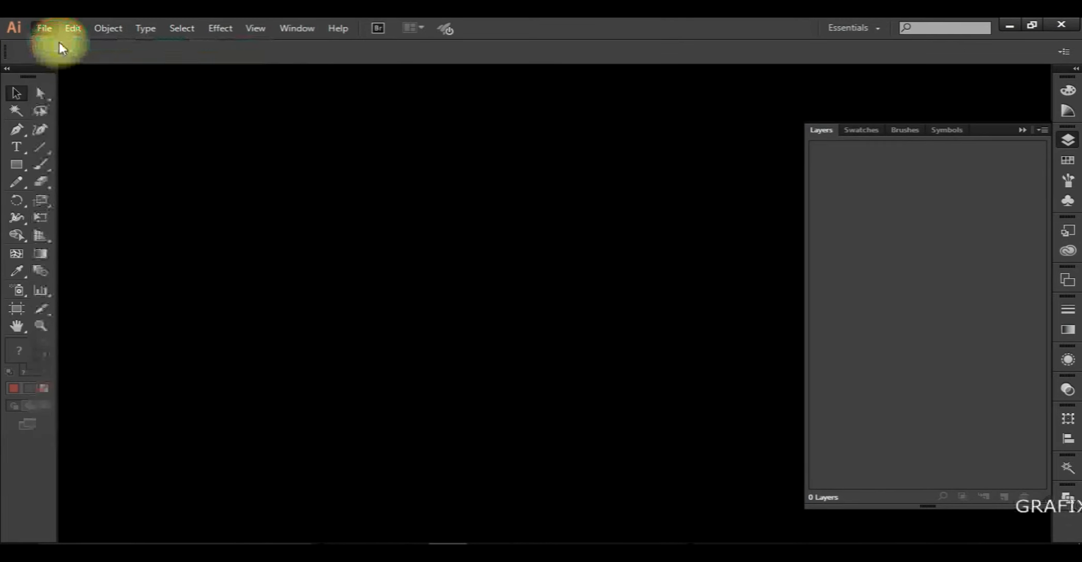
click(383, 542)
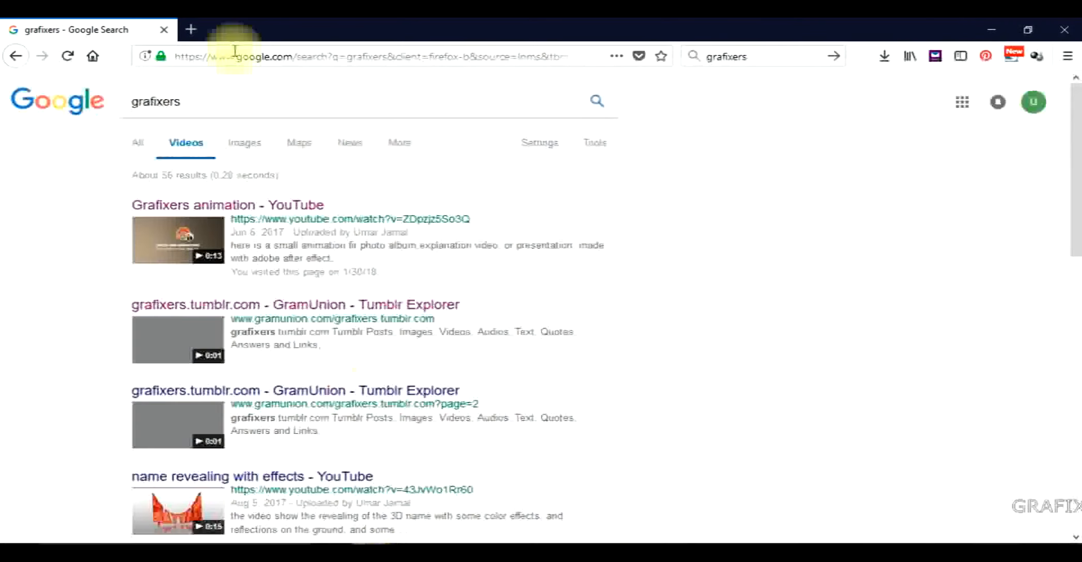
click(138, 146)
click(989, 31)
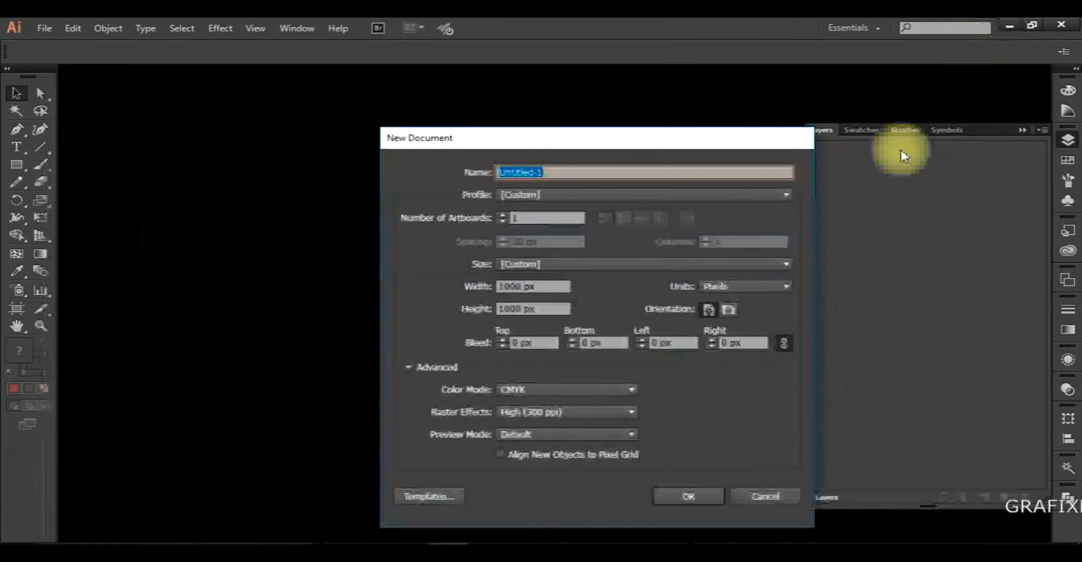
click(697, 499)
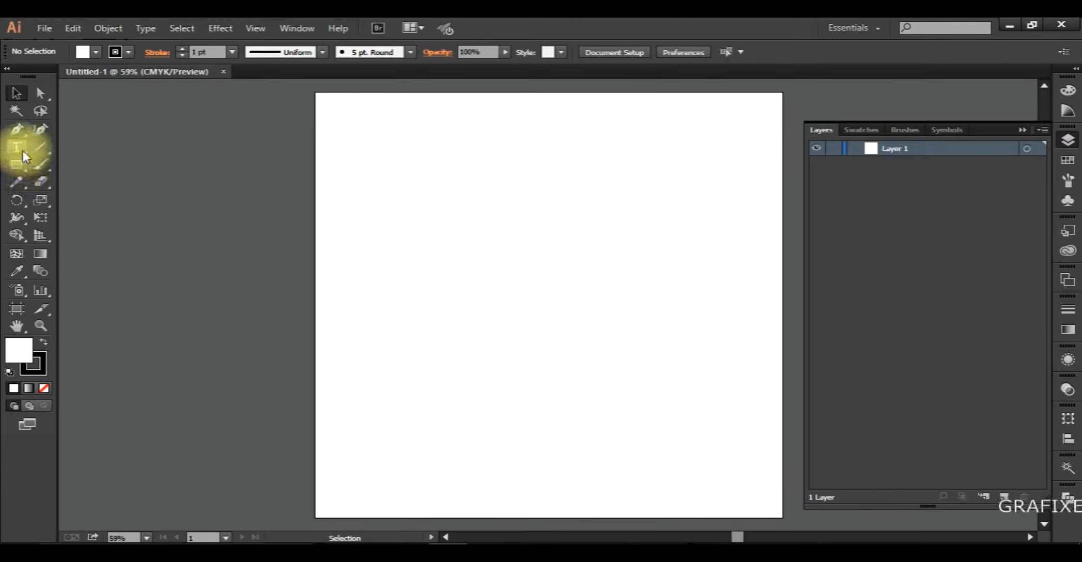
Draw a tilted five-pointed star with the Star tool in the upper middle of the artboard.
click(22, 164)
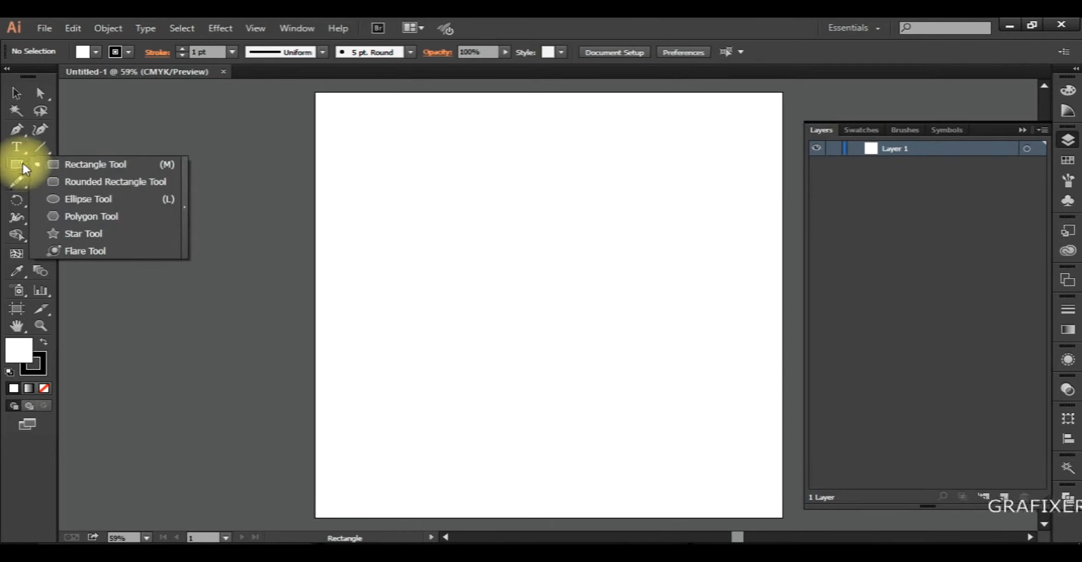
click(21, 164)
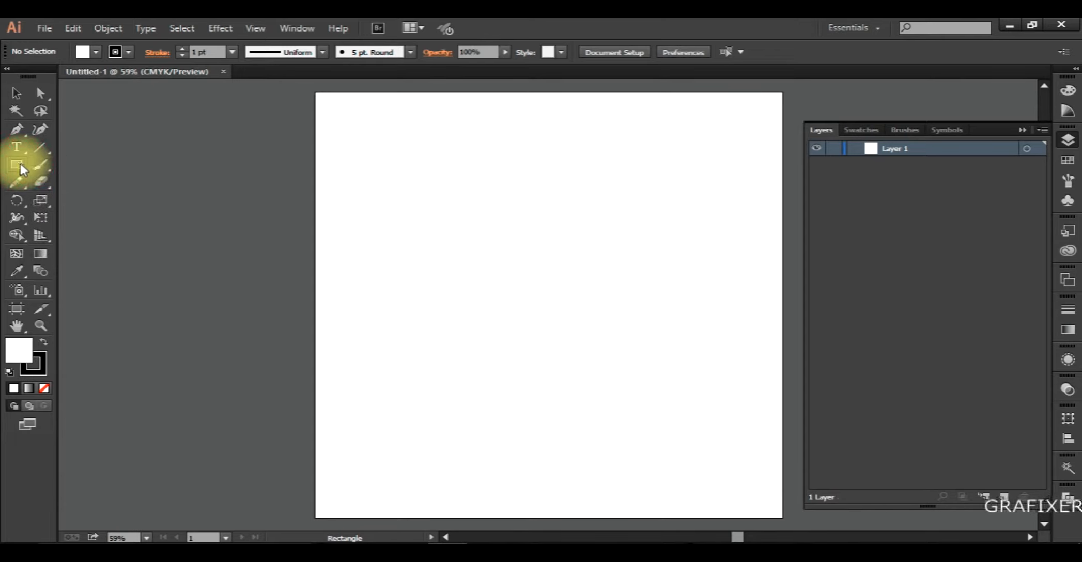
click(21, 168)
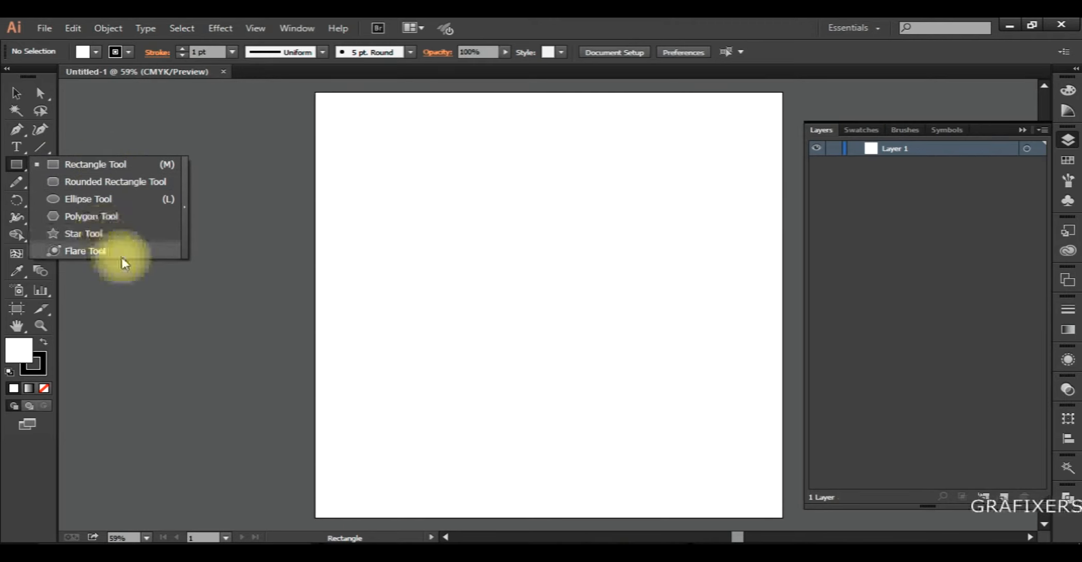
click(14, 167)
click(16, 163)
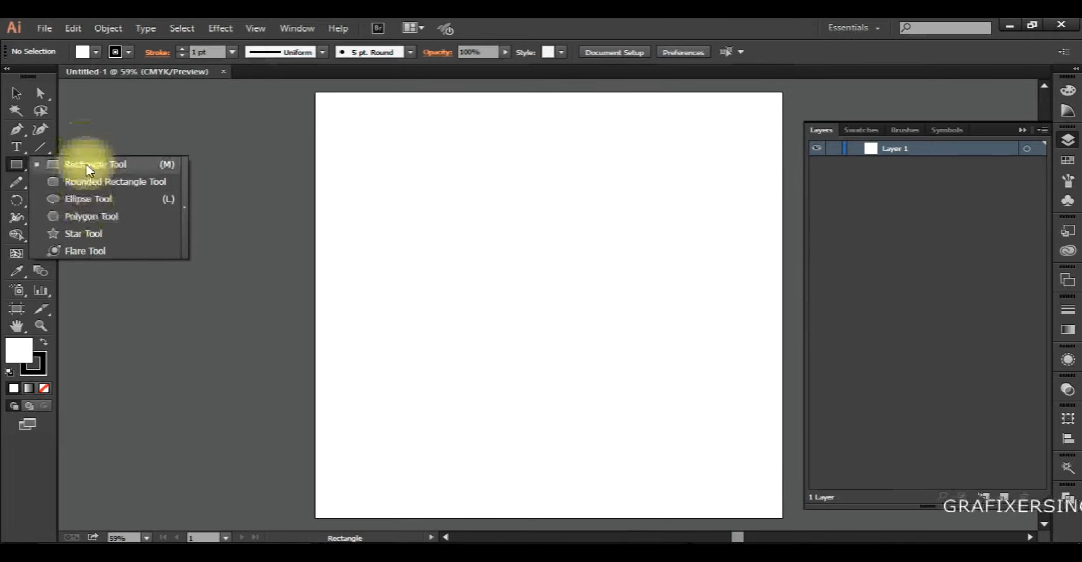
click(103, 234)
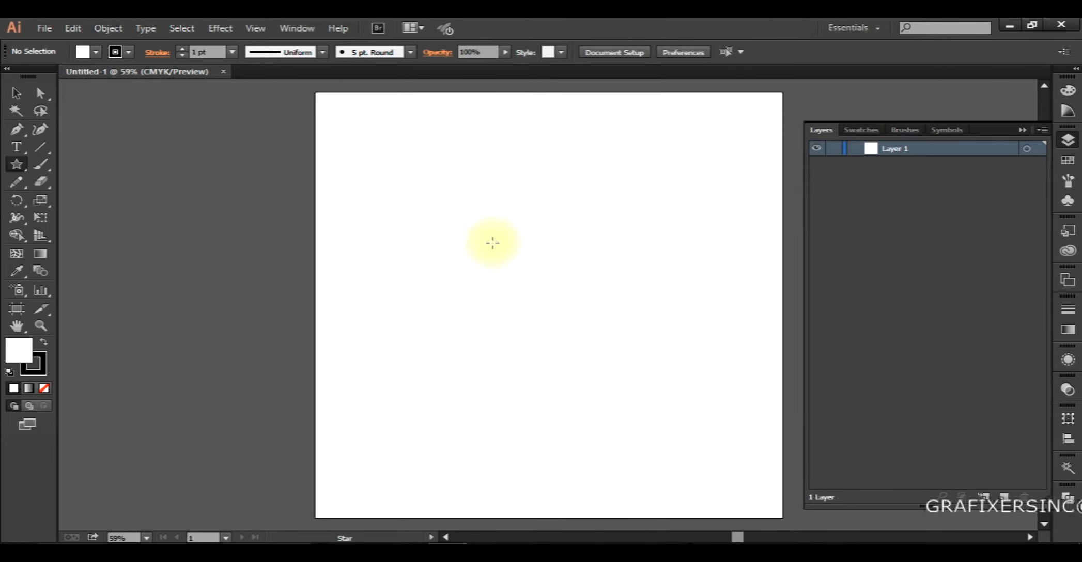
drag(535, 275, 607, 251)
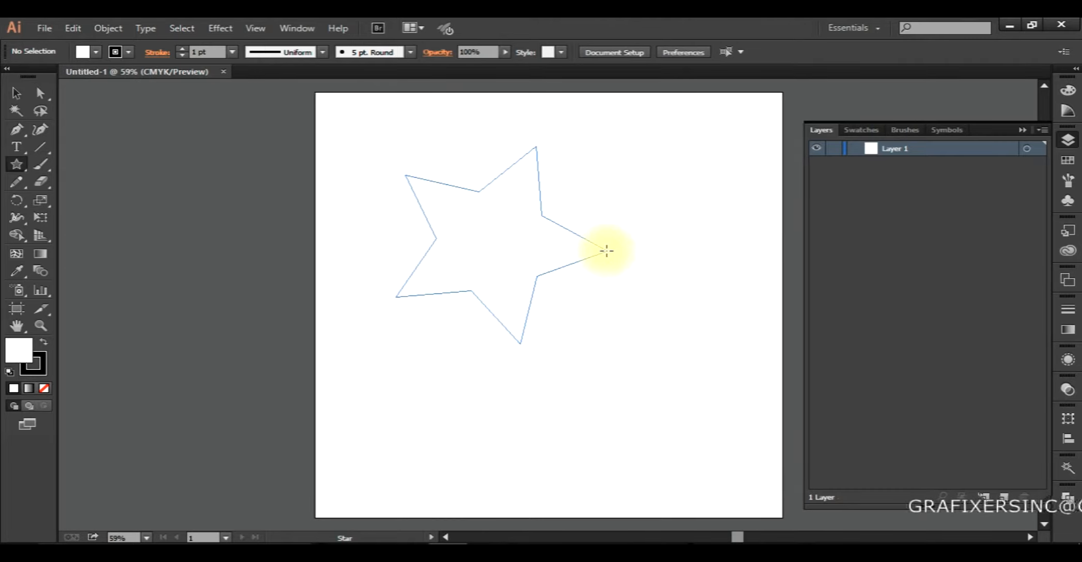
drag(606, 251, 607, 250)
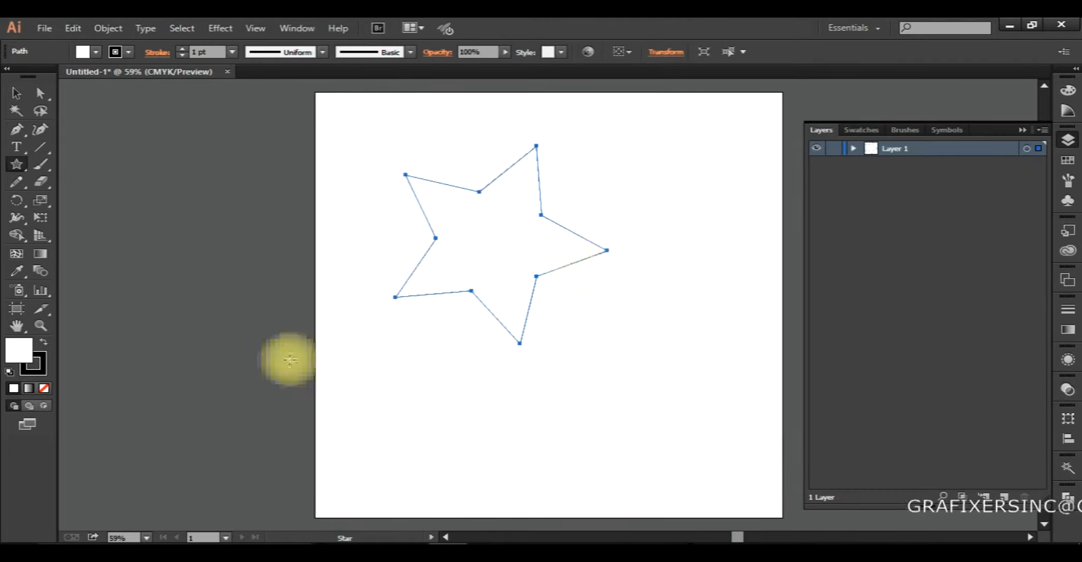
Swap the star's fill and stroke to get a black fill and white stroke, and delete the star.
click(43, 343)
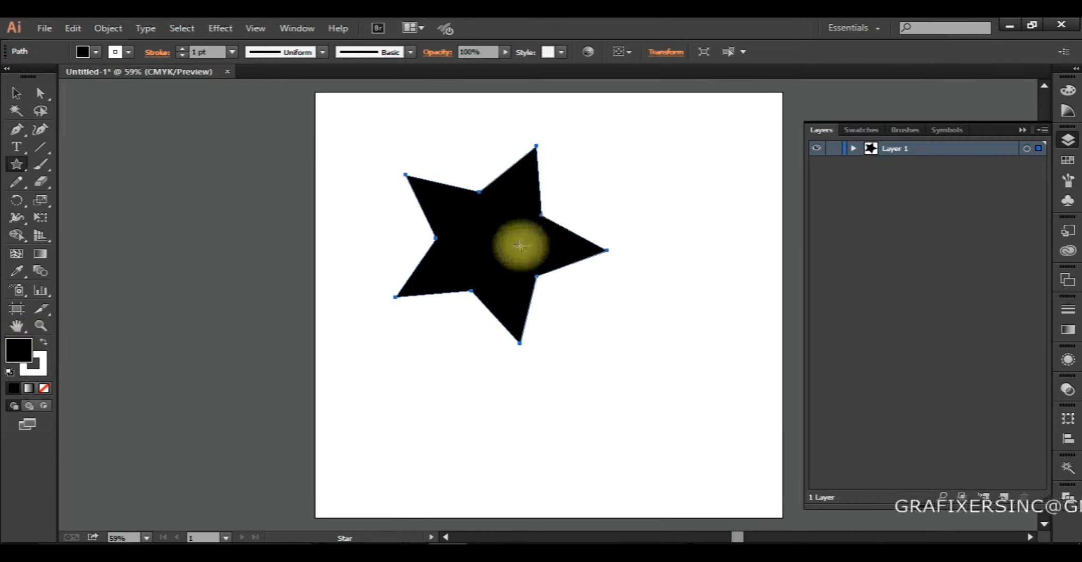
key(Delete)
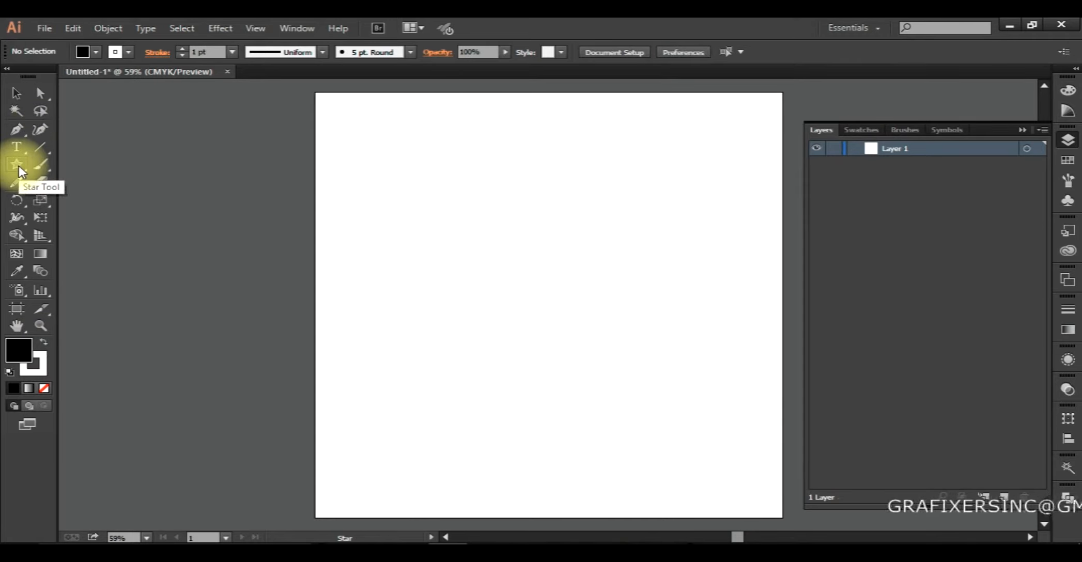
Draw an upright five-pointed star with the Star tool in the upper half of the artboard and deselect it.
drag(19, 160, 83, 231)
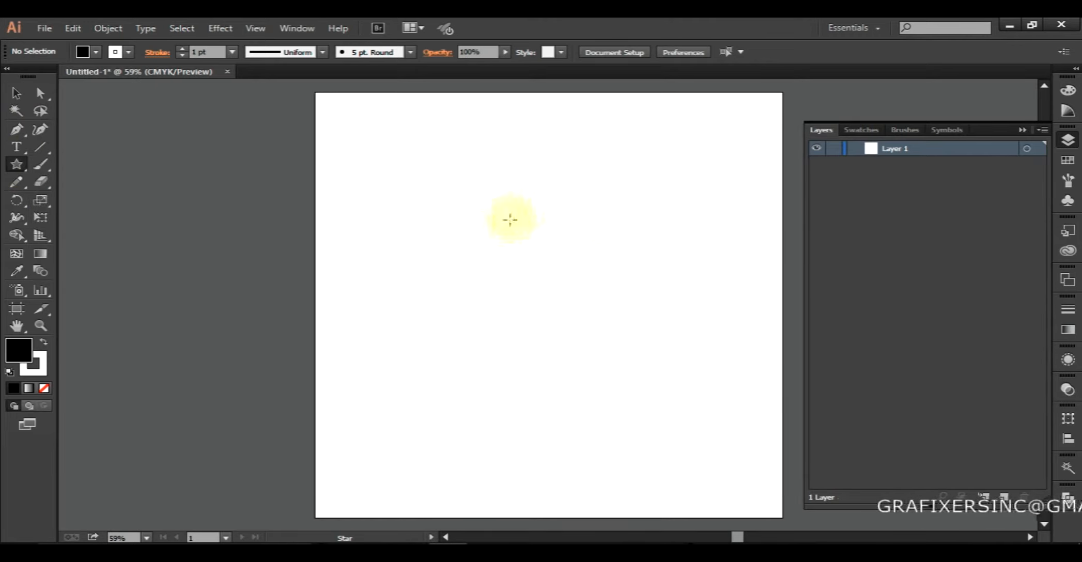
drag(505, 220, 571, 304)
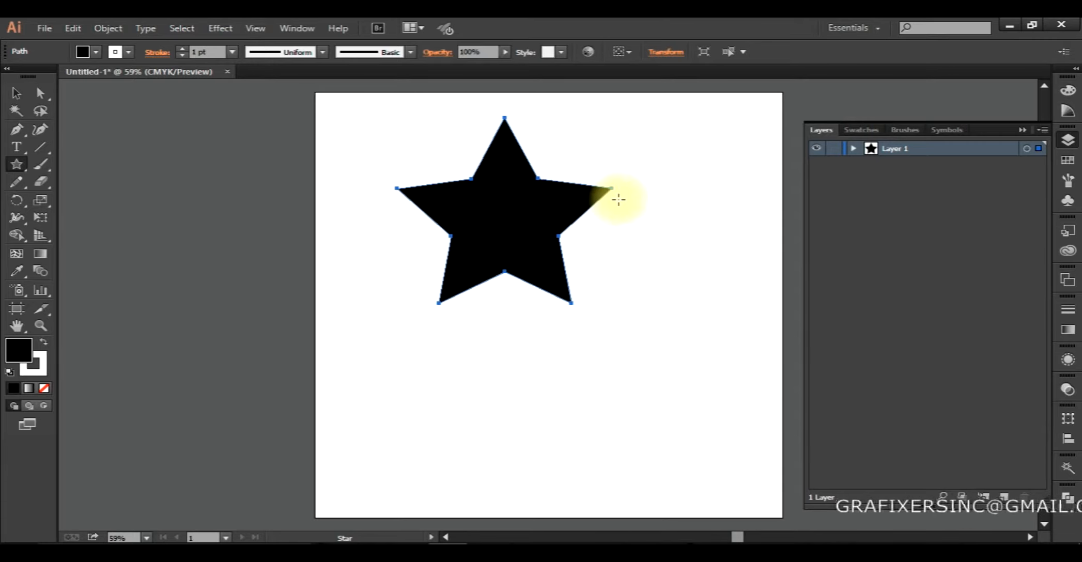
key(ctrl+shift+a)
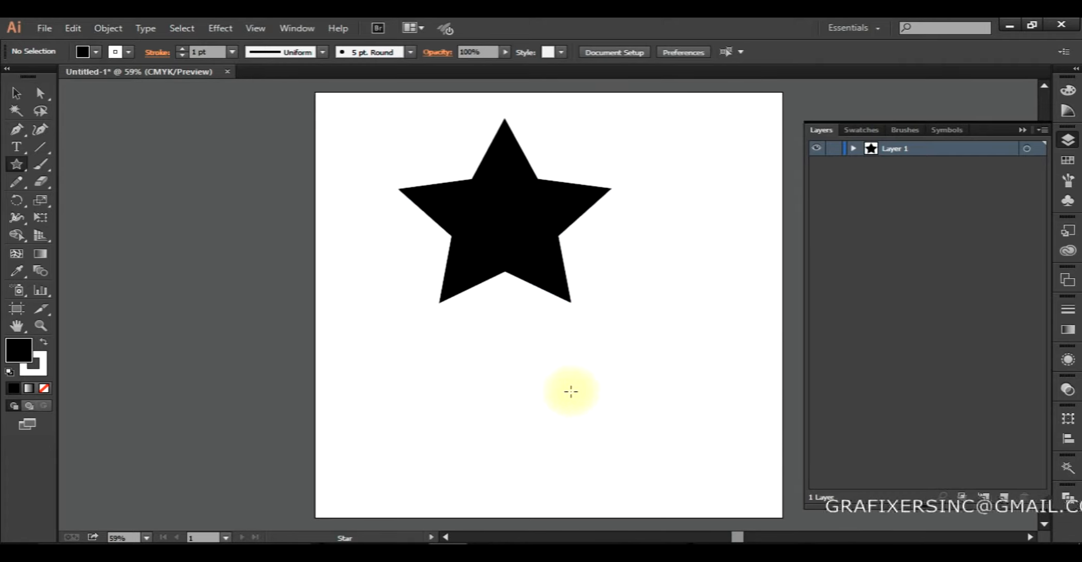
Draw a second upright star below the first, with its opposite arm edges aligned in a straight line, and check those edges up close.
drag(535, 396, 429, 370)
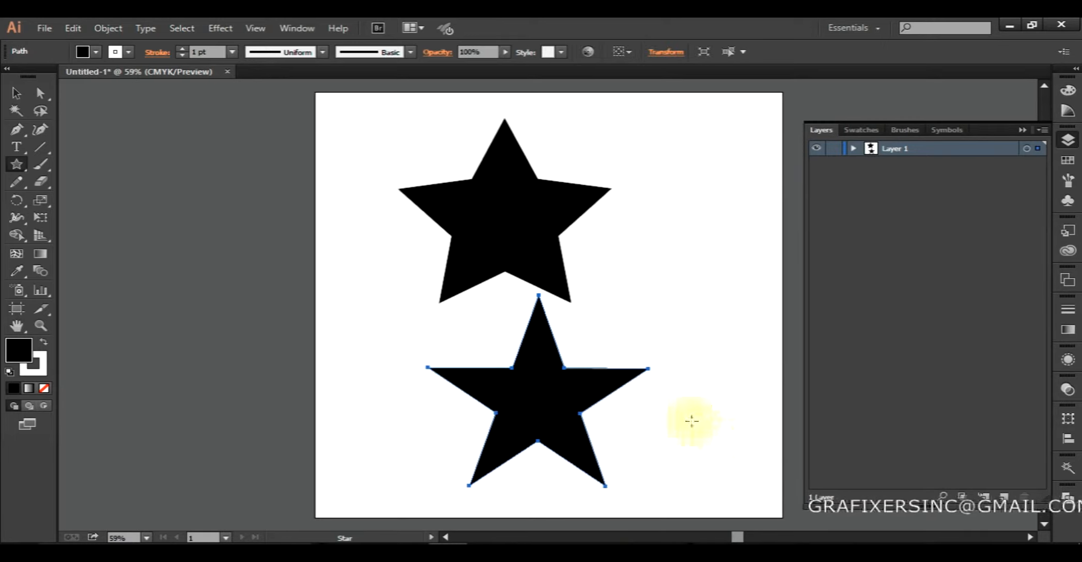
scroll(619, 383, up, 4)
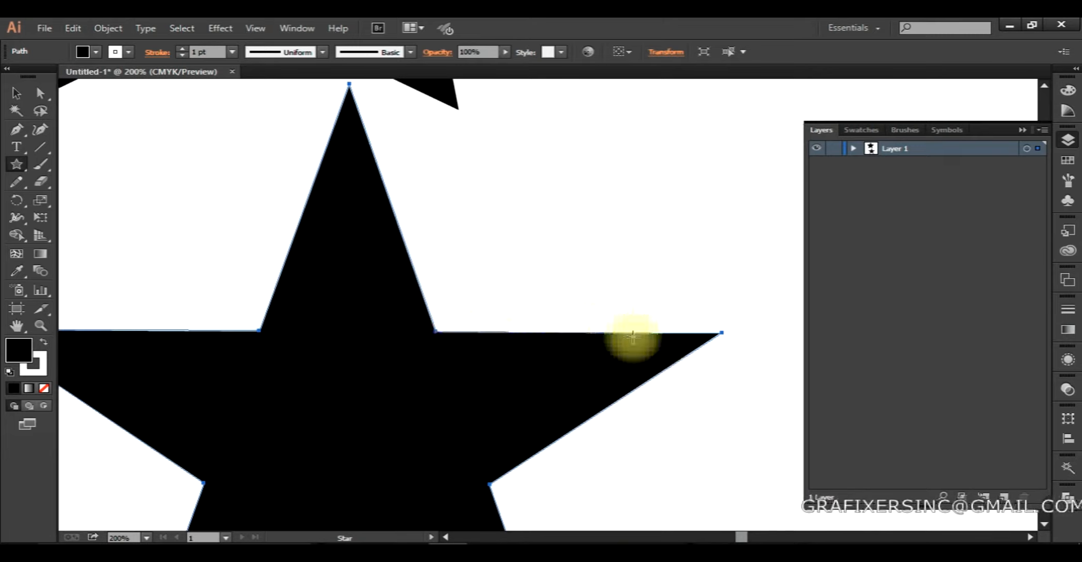
drag(336, 331, 430, 312)
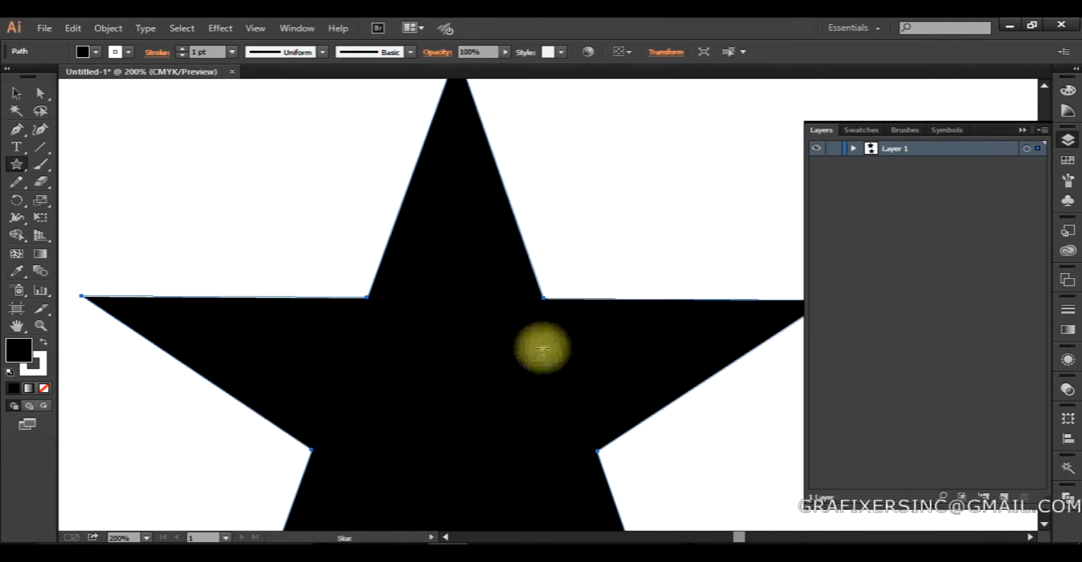
scroll(542, 348, down, 3)
drag(541, 346, 452, 408)
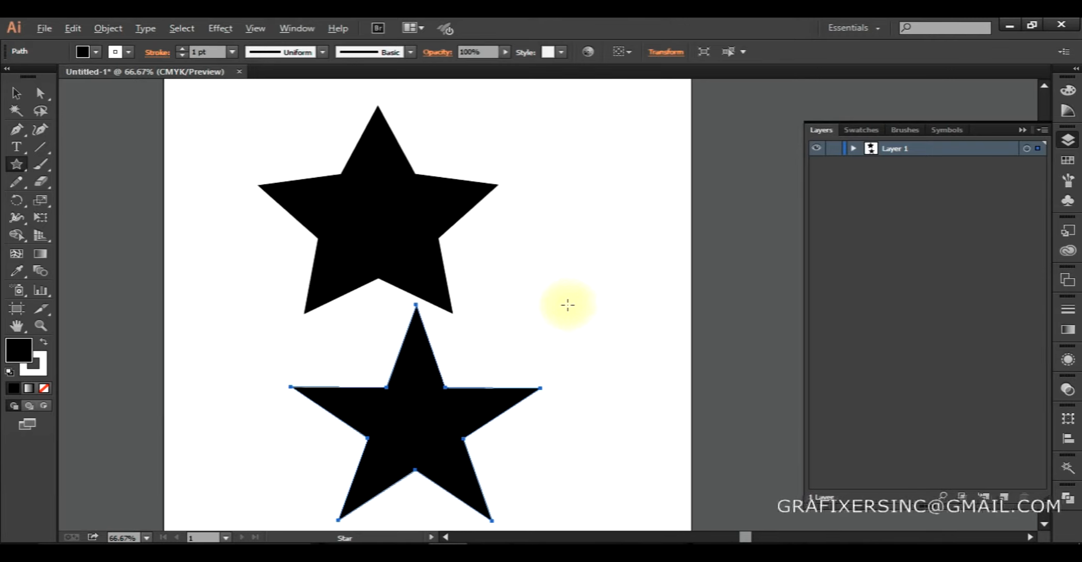
Draw a larger upright star with straight-aligned arm edges and move it to the right, clear of the first star.
drag(543, 233, 586, 367)
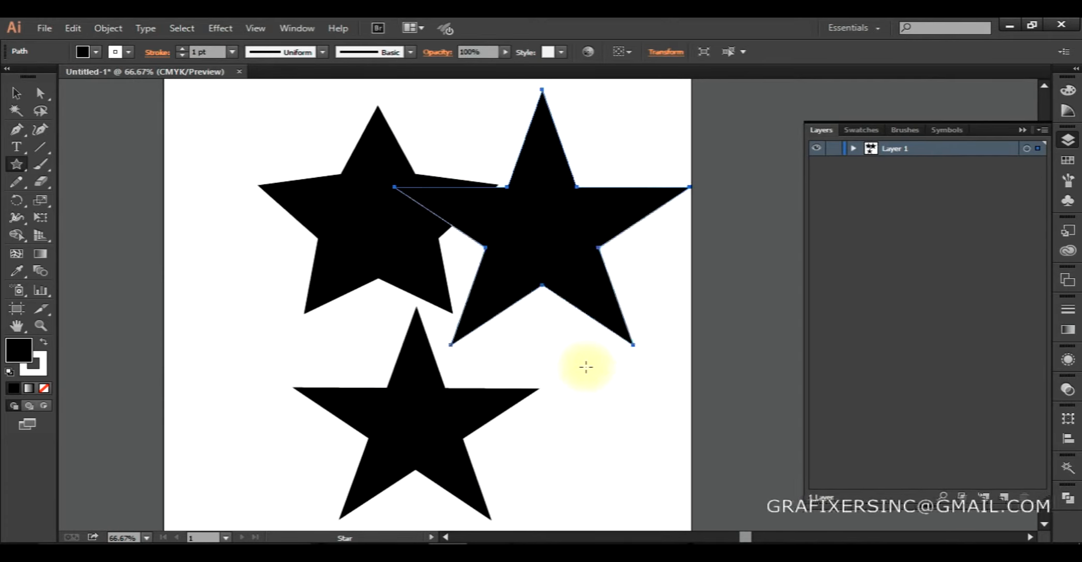
key(v)
mouse_move(573, 332)
mouse_down()
mouse_move(616, 343)
mouse_move(634, 362)
mouse_move(635, 402)
mouse_move(613, 346)
mouse_move(620, 356)
mouse_up()
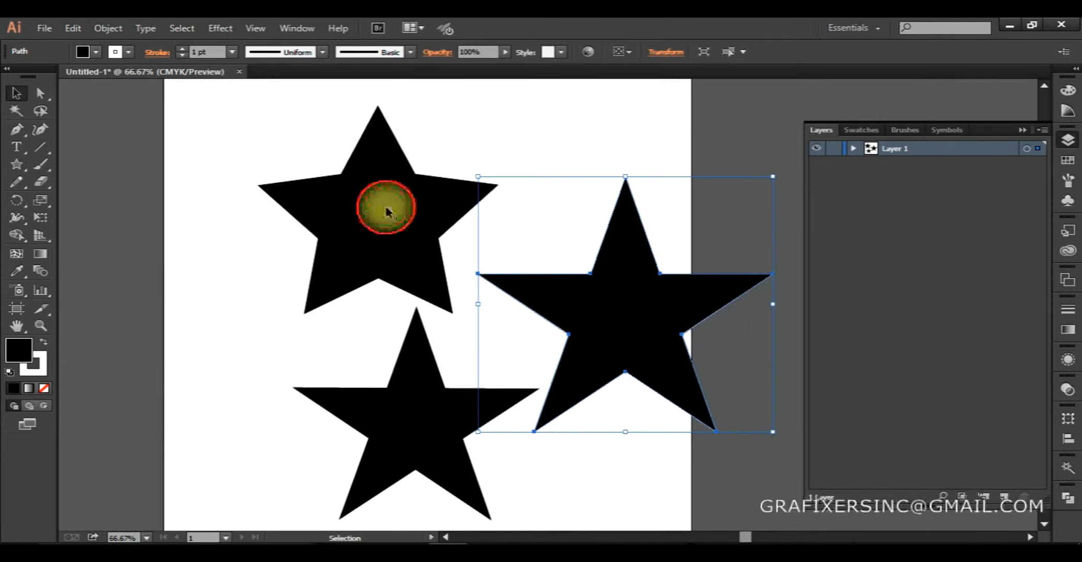
Draw a smaller upright star with regular wide arms to the right of the first star and adjust its position.
click(387, 211)
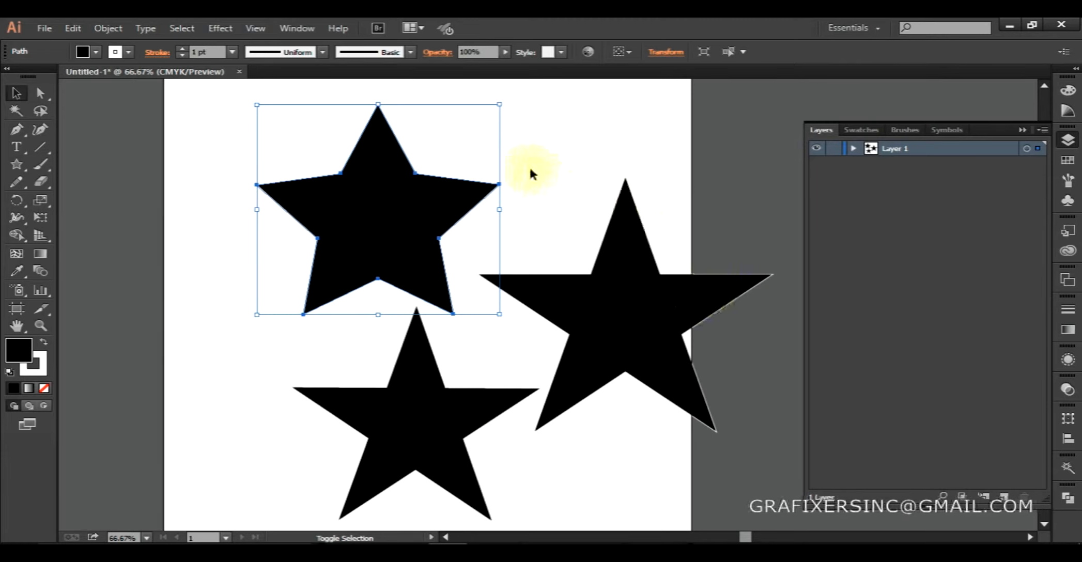
click(12, 169)
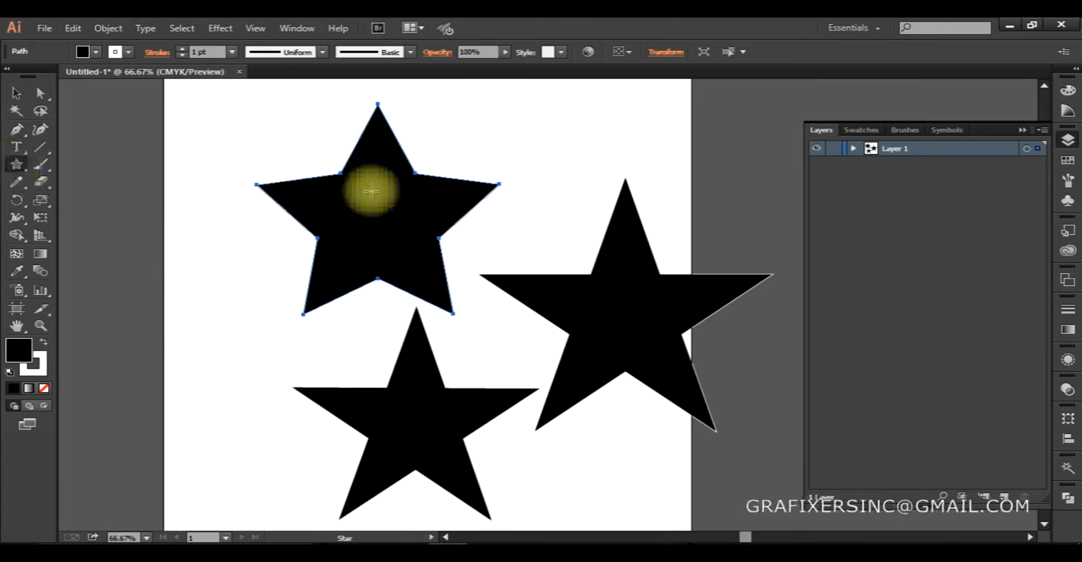
drag(539, 141, 581, 249)
key(v)
drag(533, 176, 530, 204)
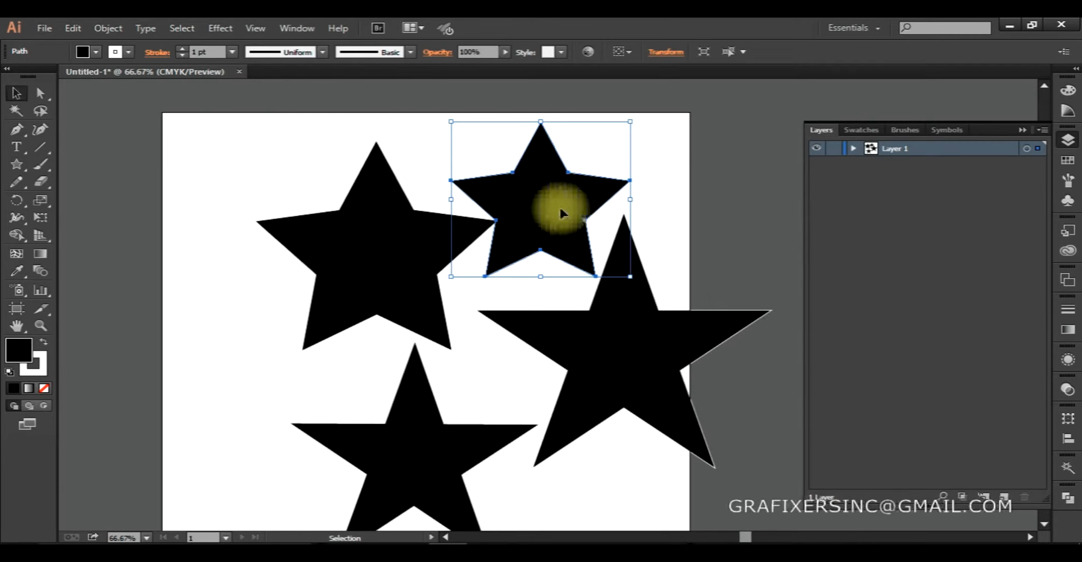
Spread the four stars apart, with the two wide-armed stars above and the two straight-edged stars below, and deselect them.
click(664, 213)
drag(604, 329, 633, 273)
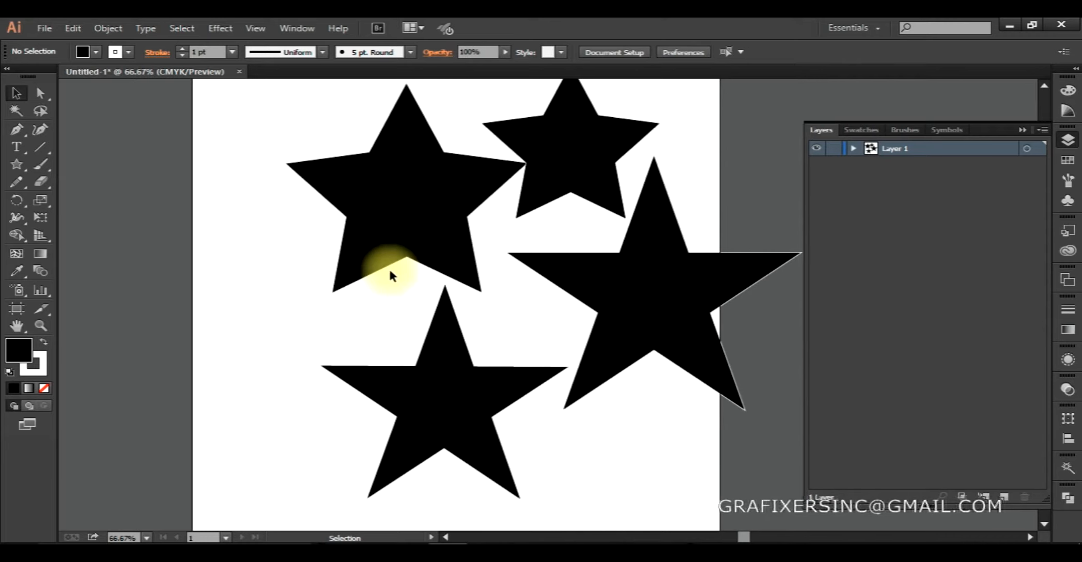
click(447, 389)
drag(448, 388, 409, 434)
drag(641, 309, 607, 383)
drag(371, 194, 287, 188)
drag(562, 168, 604, 181)
click(536, 229)
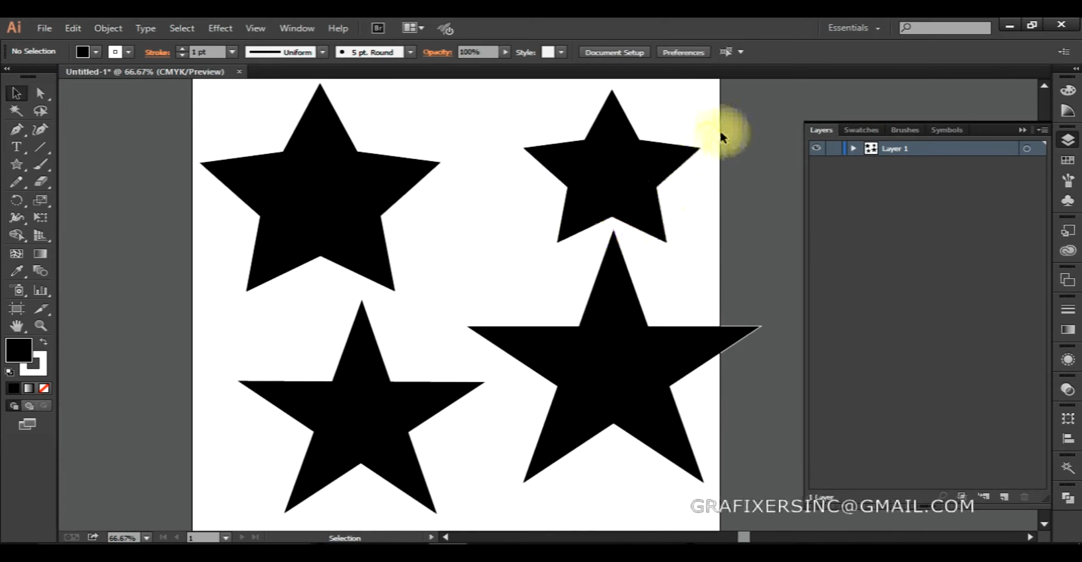
Delete all four stars from the artboard.
drag(751, 108, 161, 494)
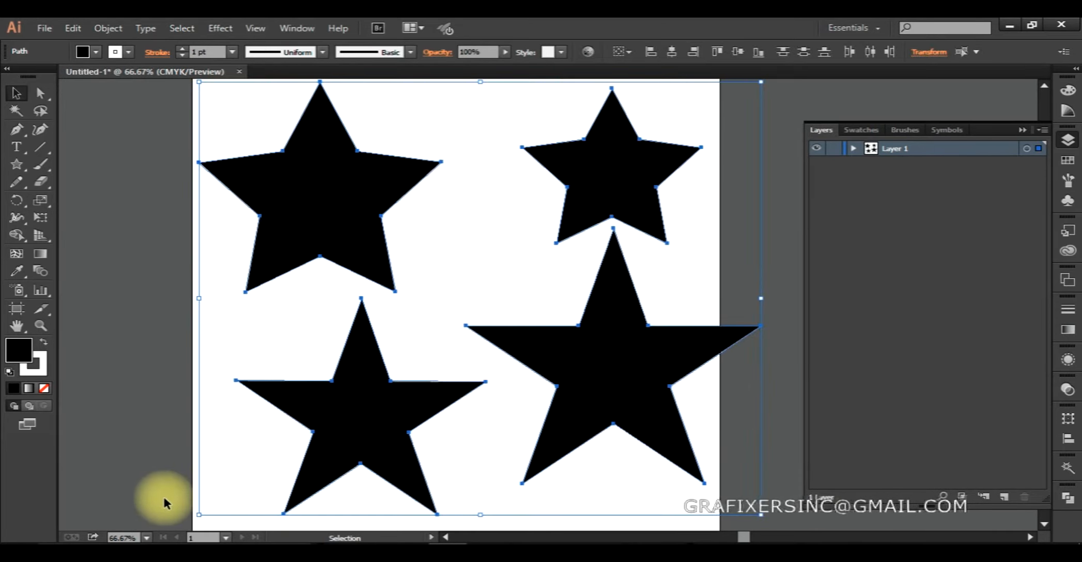
key(Delete)
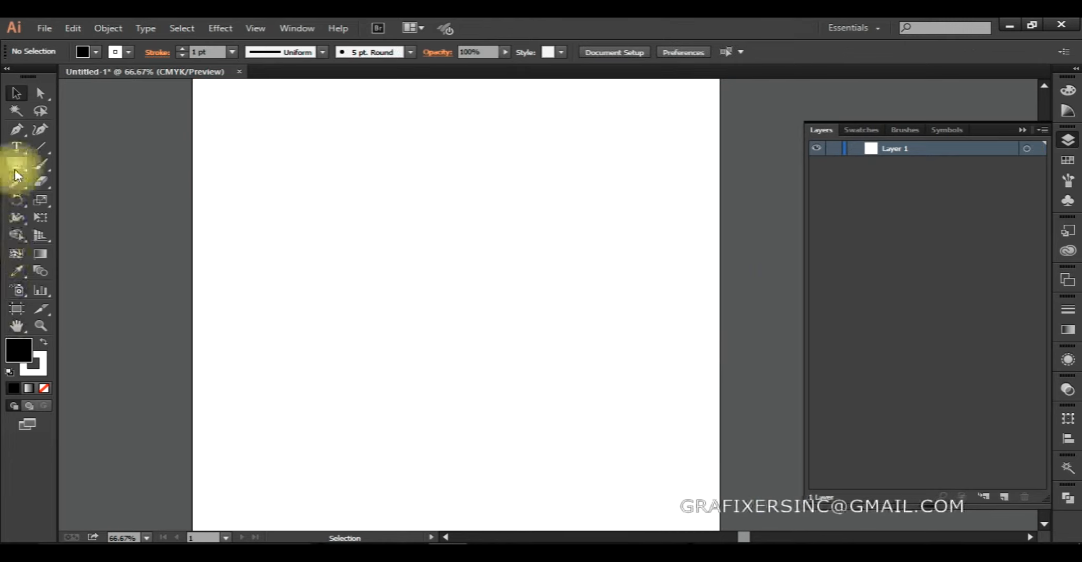
Start a large star in the upper part of the artboard and, while still drawing it, increase its points to several dozen.
drag(15, 164, 80, 233)
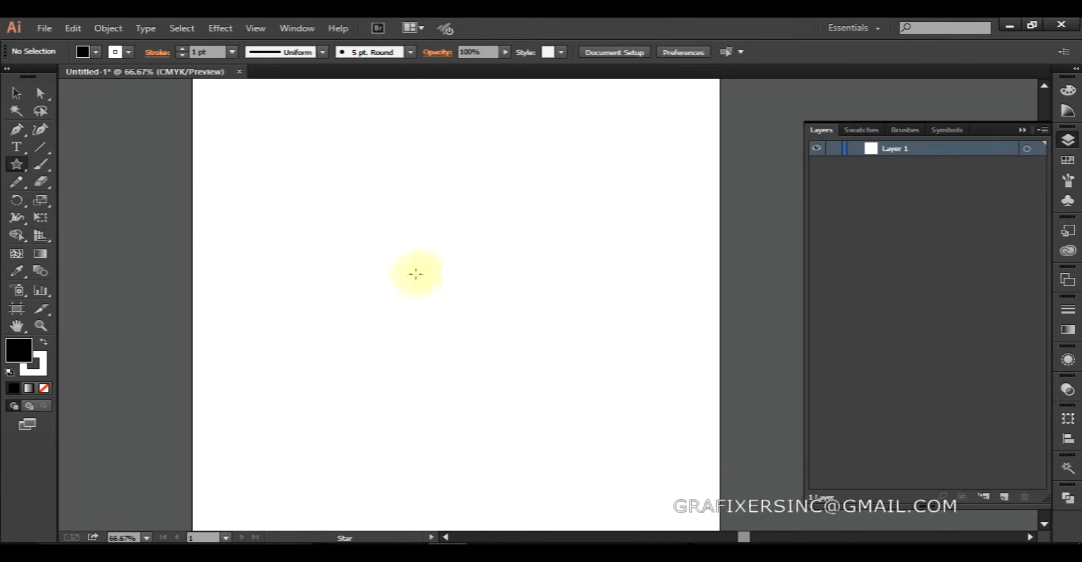
drag(385, 238, 484, 357)
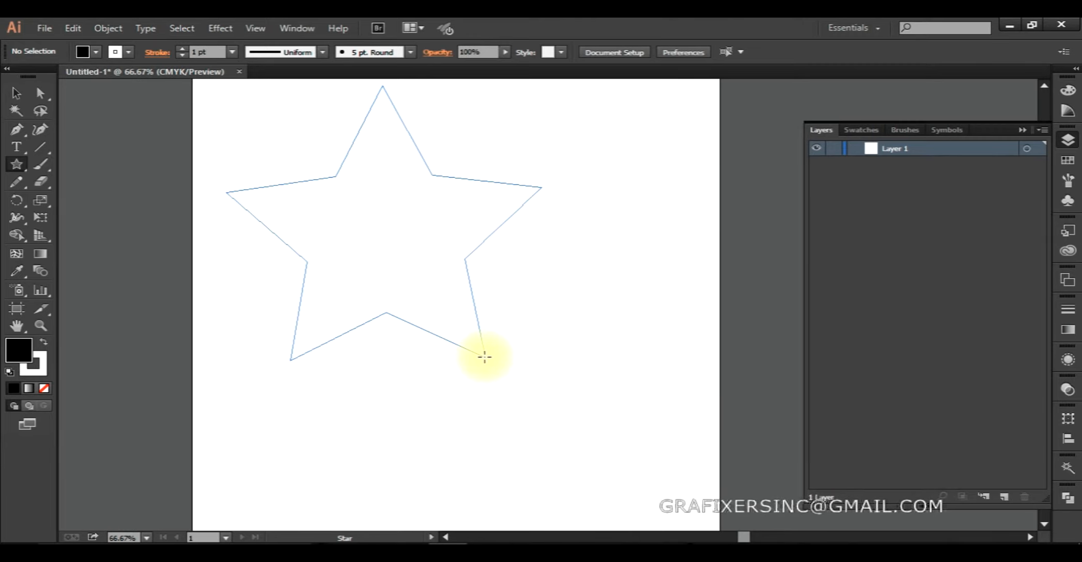
drag(484, 357, 483, 356)
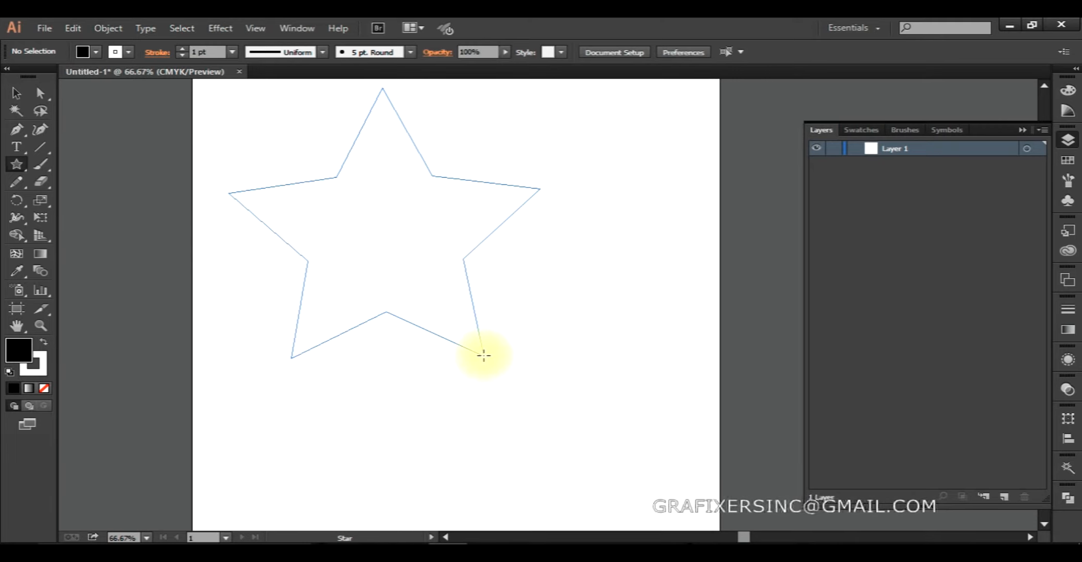
key(Up)
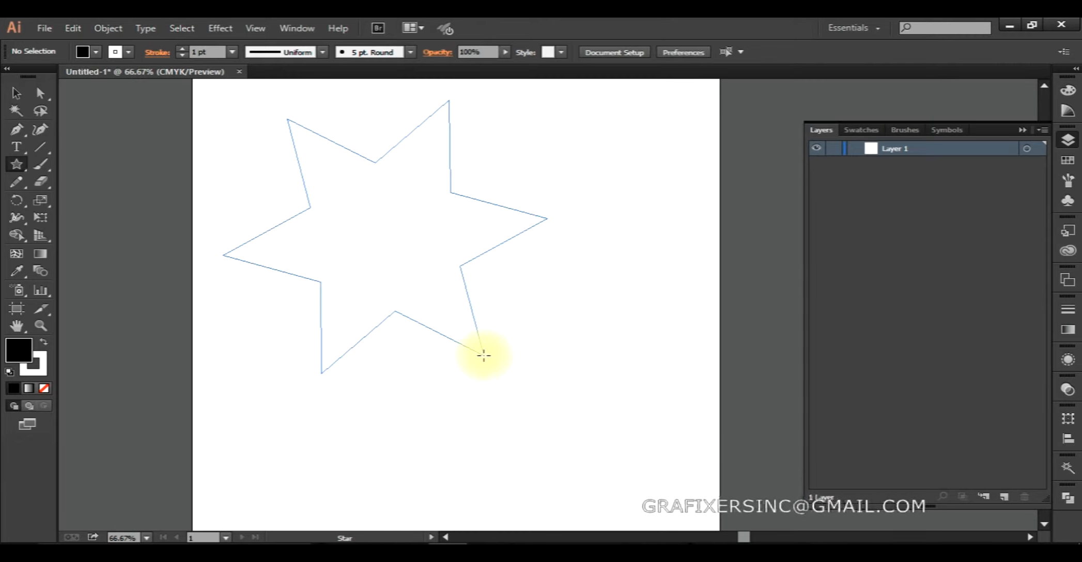
key(Up)
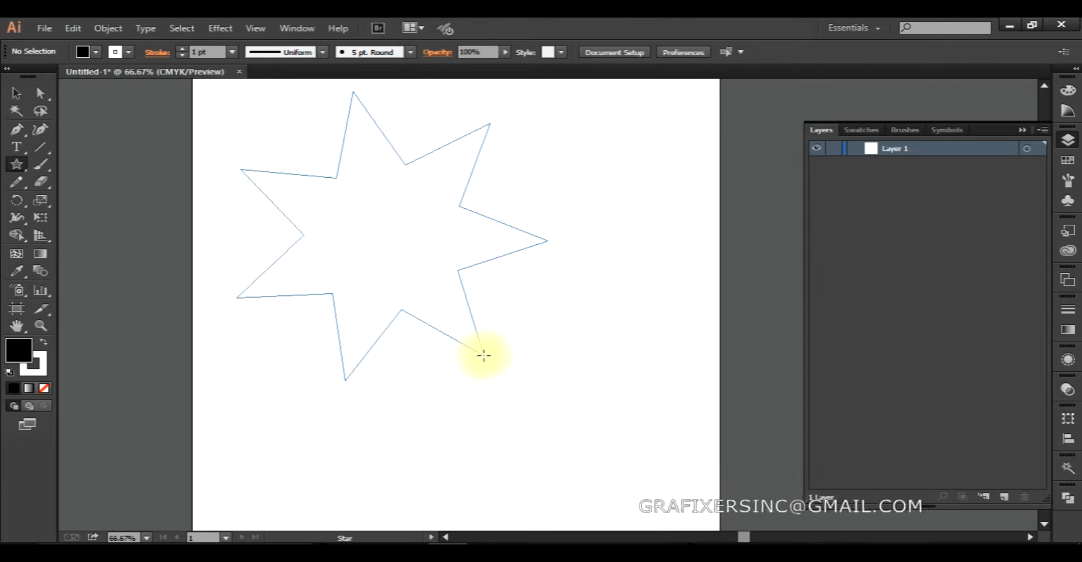
key(Up)
key(Up)
key(Up)
key(Up)
key(Up)
key(Up)
key(Up)
key(Up)
key(Up)
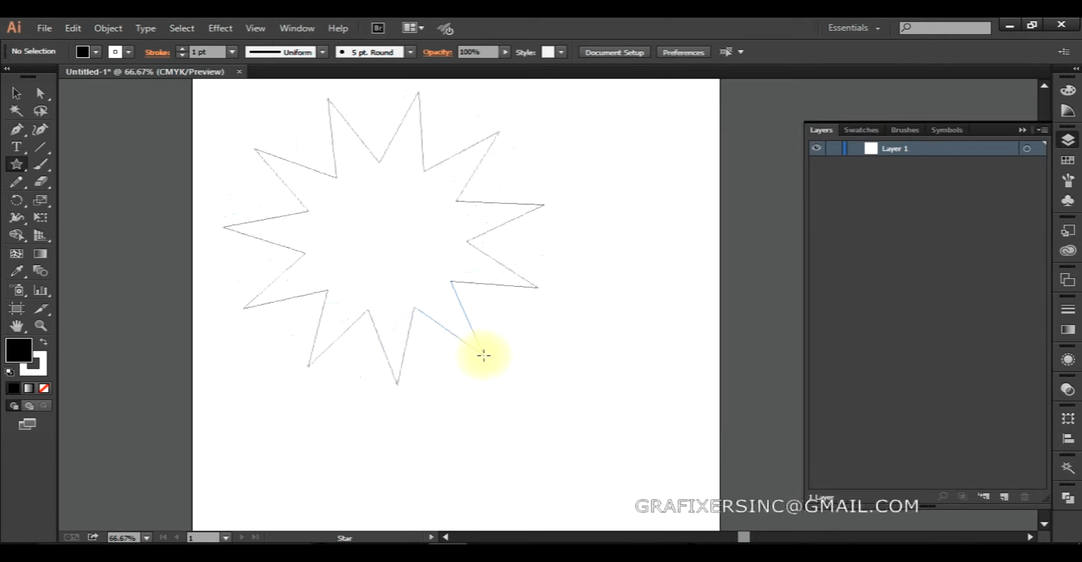
key(Up)
key(Up)
key(Up)
key(Up)
key(Up)
key(Up)
key(Up)
key(Up)
key(Up)
key(Up)
key(Up)
key(Up)
key(Up)
key(Up)
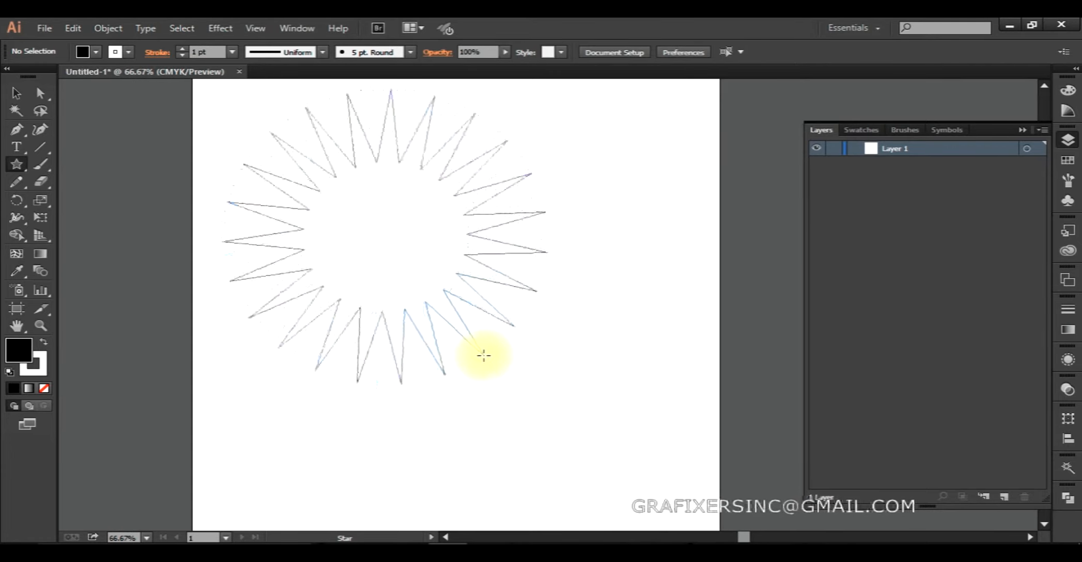
key(Up)
key(Up)
key(Up)
key(Up)
key(Up)
key(Up)
key(Up)
key(Up)
key(Up)
key(Up)
key(Up)
key(Up)
key(Up)
key(Up)
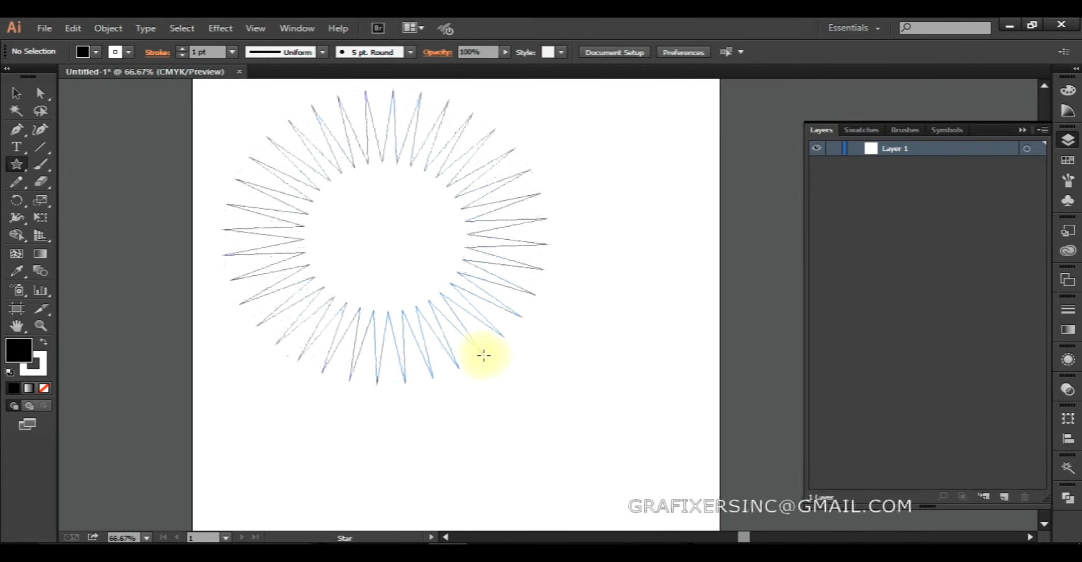
key(Up)
key(Up)
key(Up)
key(Up)
key(Up)
key(Up)
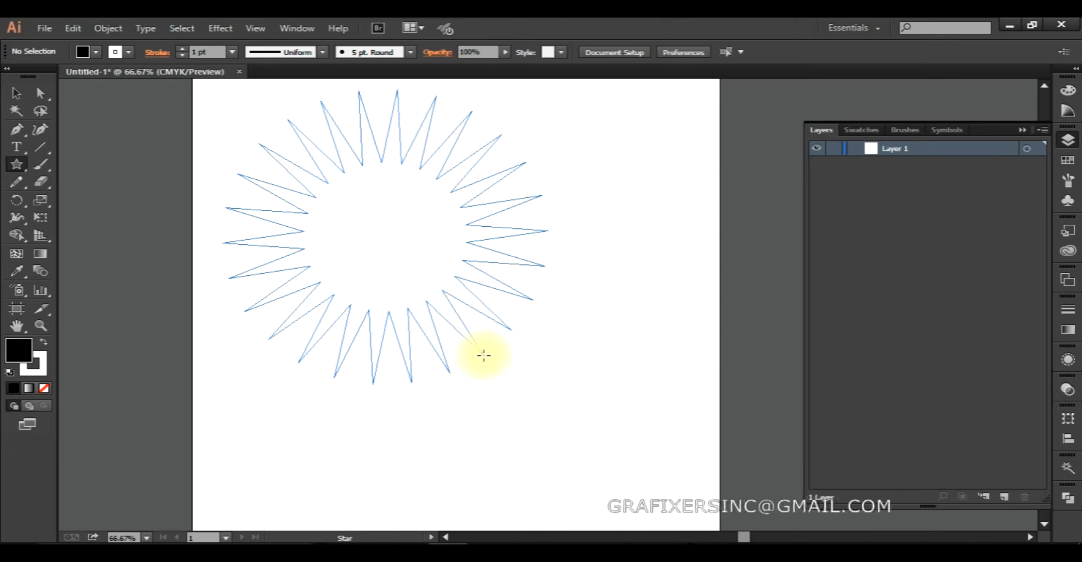
Reduce the star still being drawn to three points and straighten it into an upright triangle.
key(Down)
key(Down)
key(Down)
key(Down)
key(Down)
key(Down)
key(Down)
key(Down)
key(Down)
key(Down)
key(Down)
key(Down)
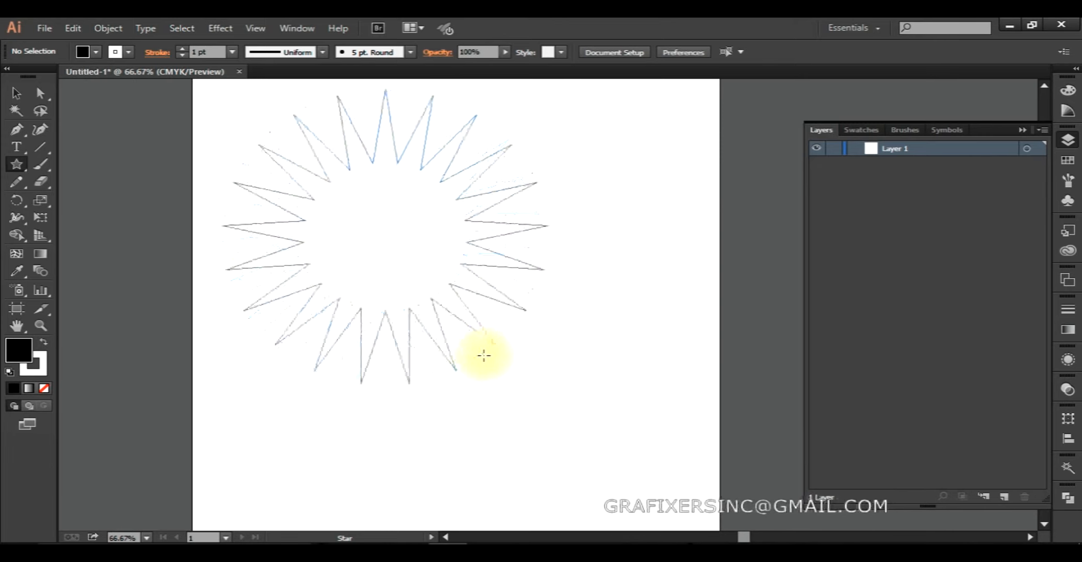
key(Down)
key(Down)
key(Down)
key(Down)
key(Down)
key(Down)
key(Down)
key(Down)
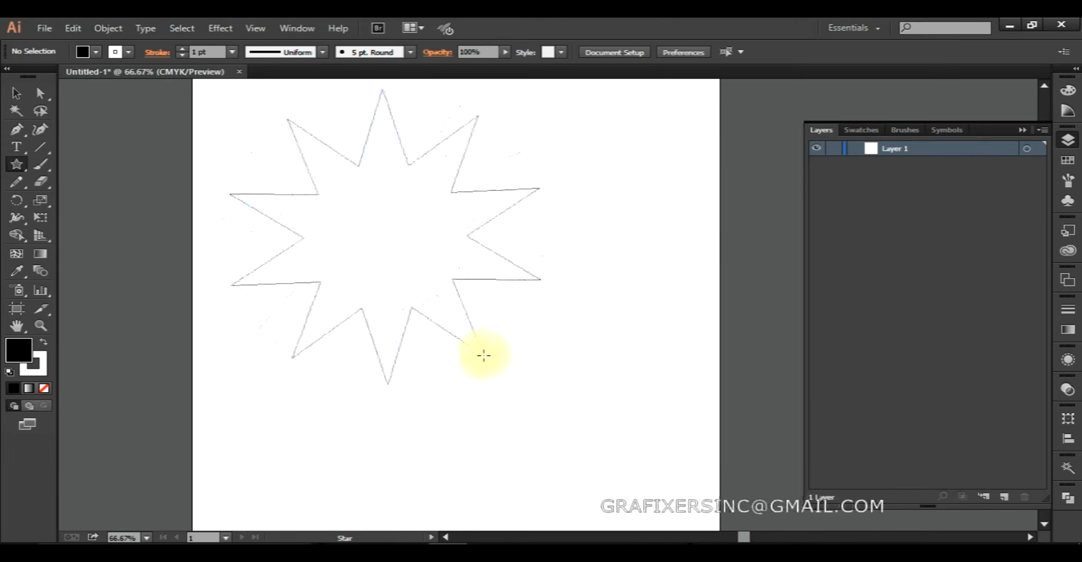
key(Down)
key(Down)
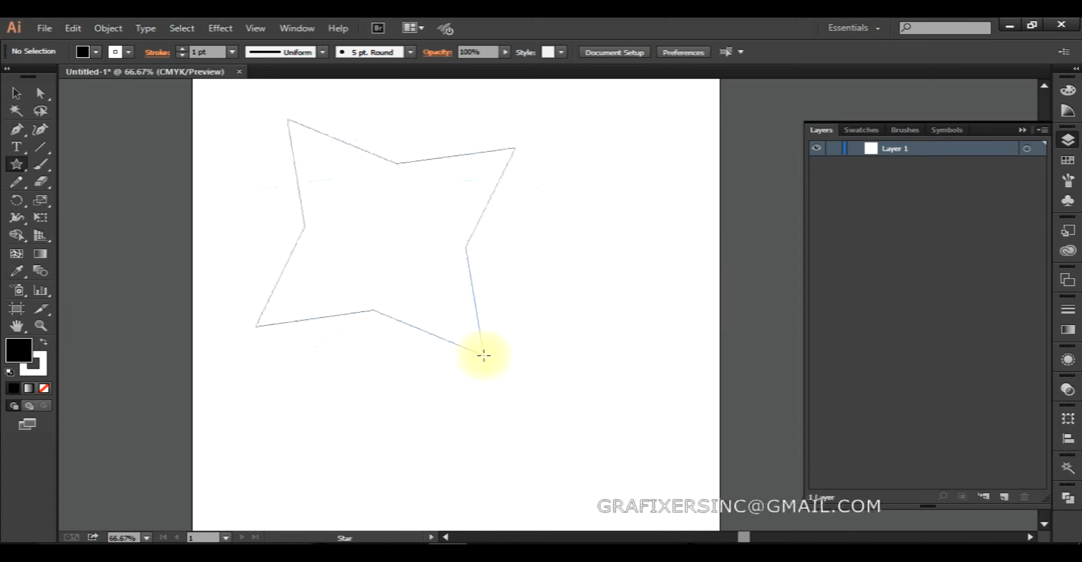
key(shift)
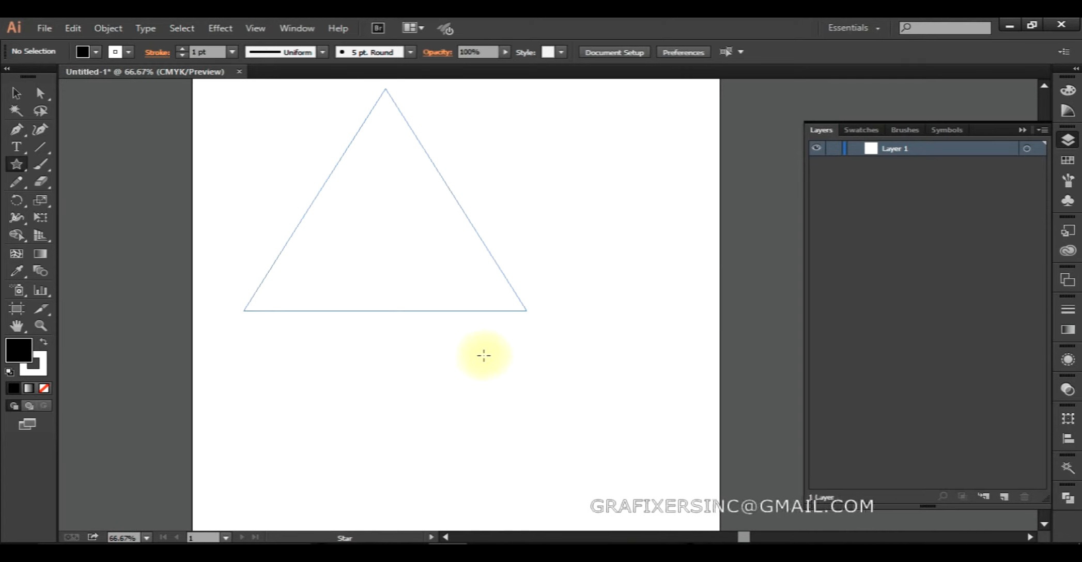
Raise the number of points of the star still being drawn to 11.
key(Up)
key(Up)
key(Up)
key(Up)
key(Up)
key(Up)
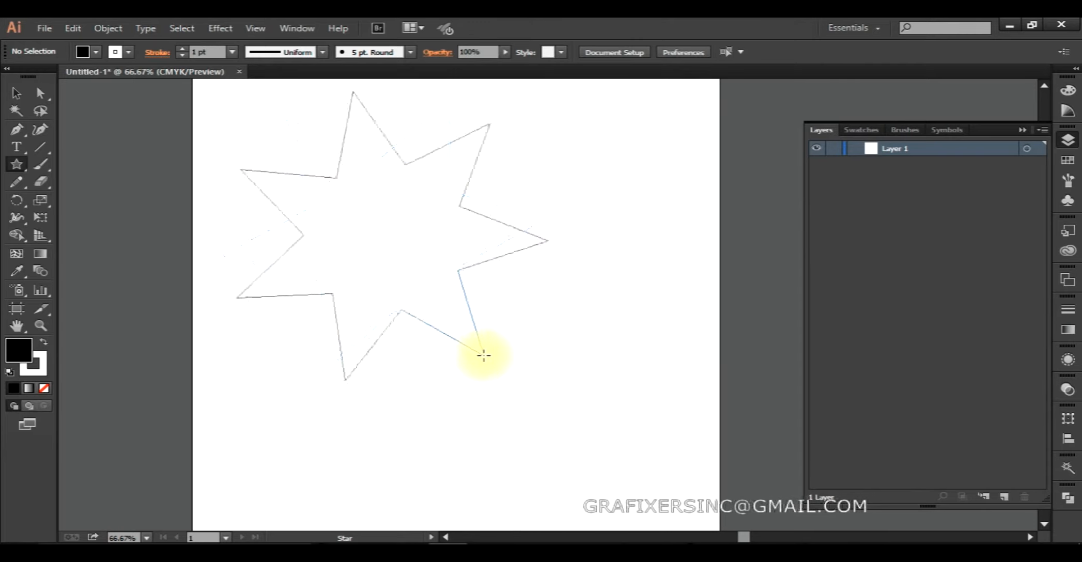
key(Down)
key(Down)
key(Down)
key(Down)
key(Down)
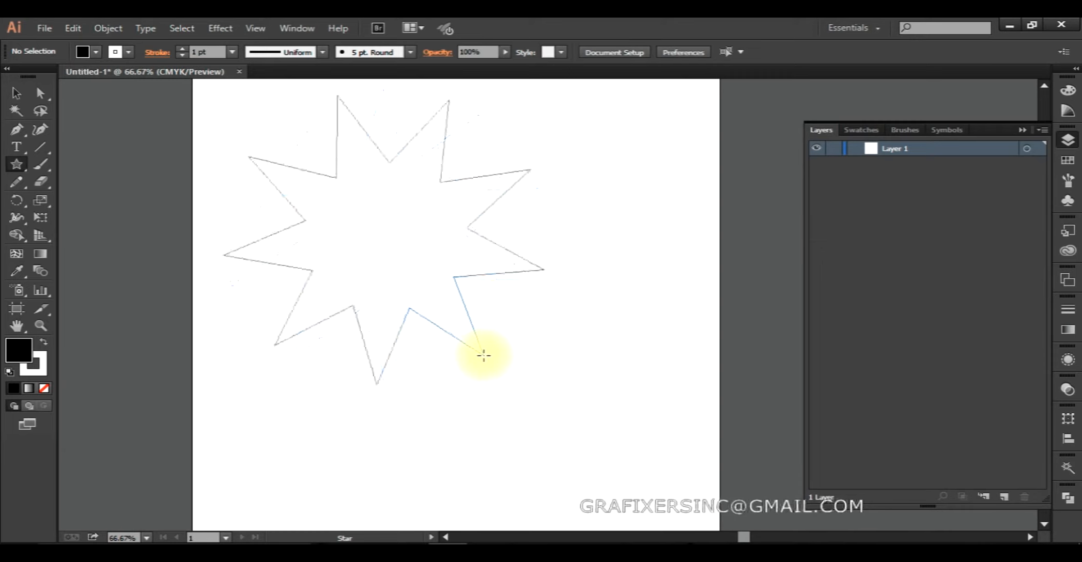
key(Up)
key(Up)
key(Up)
key(Up)
key(Up)
key(Up)
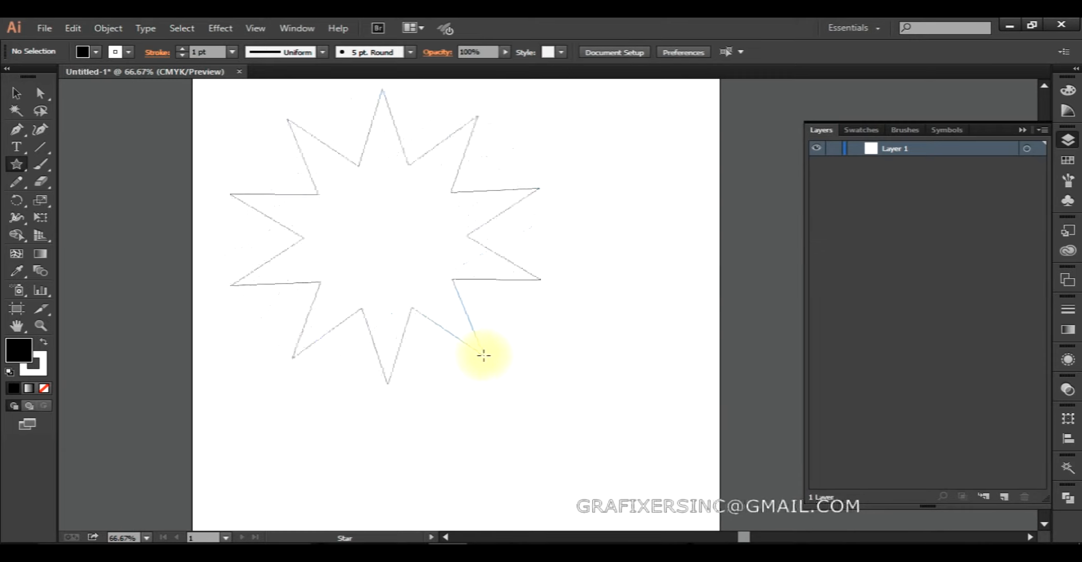
Vary the star's inner radius while drawing, and finish it as a medium-sized 11-point star with short, wide spikes.
drag(484, 355, 439, 349)
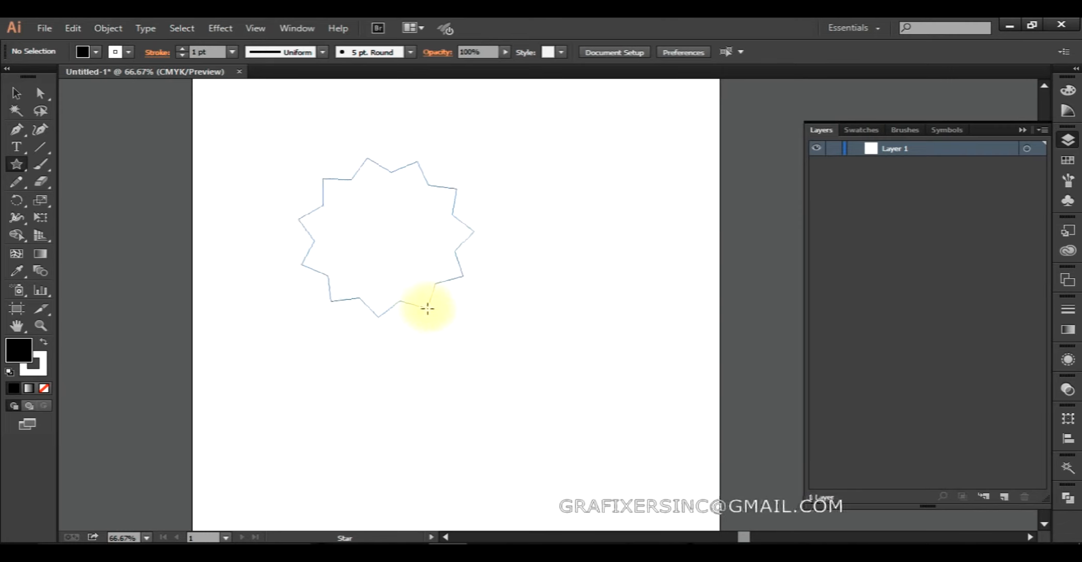
drag(453, 352, 432, 317)
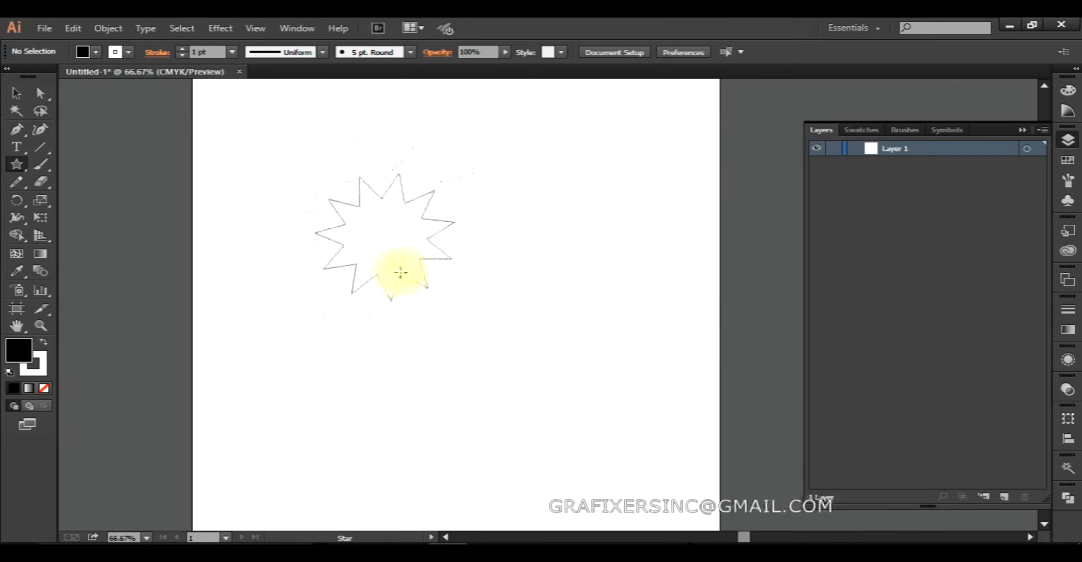
drag(467, 349, 423, 281)
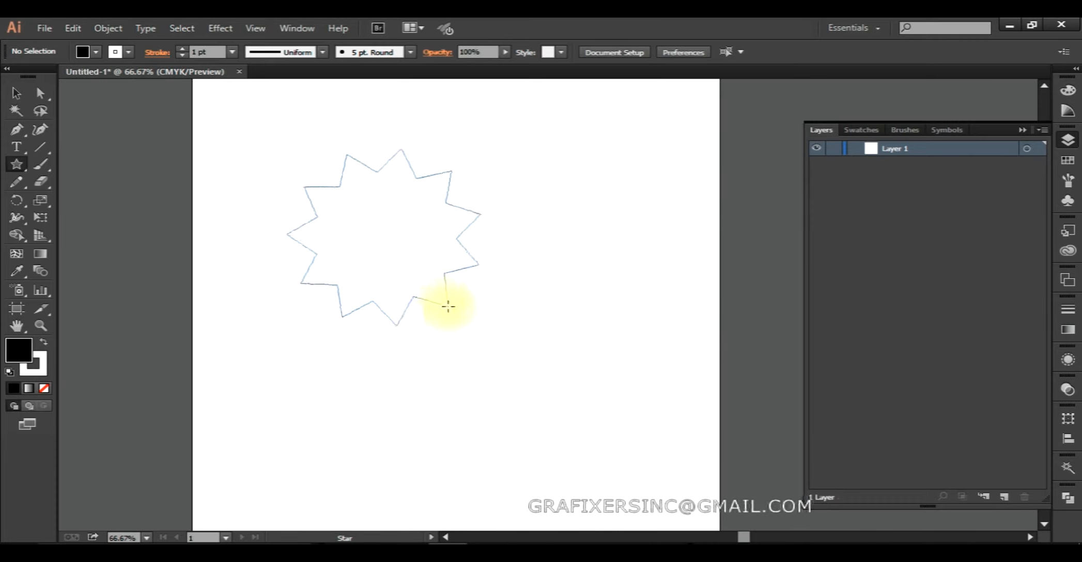
drag(452, 308, 451, 307)
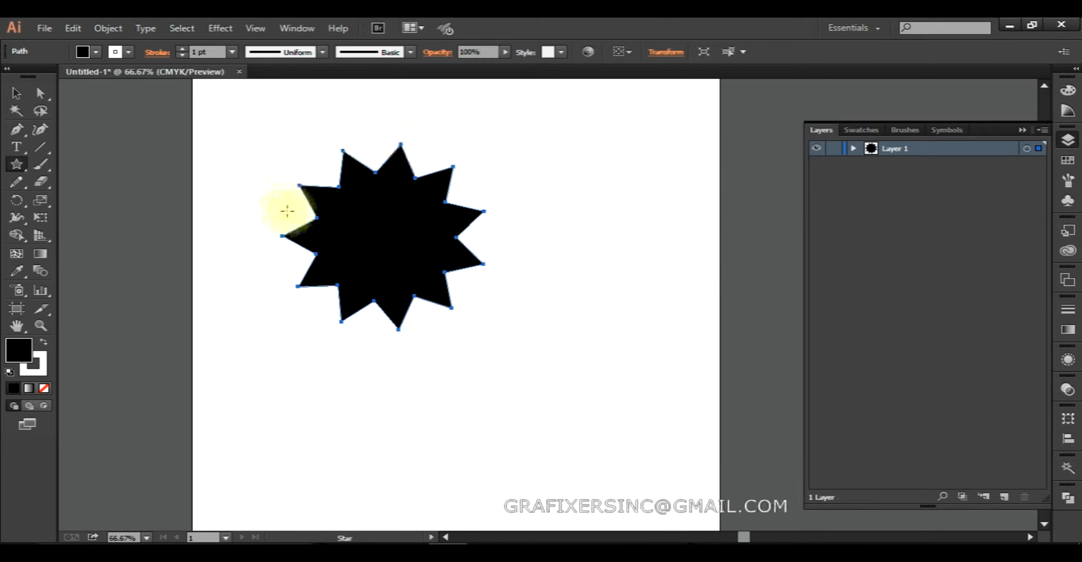
Draw two starbursts of thin rays with the inner radius collapsed to the centre: a large one overlapping the black star and a smaller one beside it.
drag(504, 337, 615, 523)
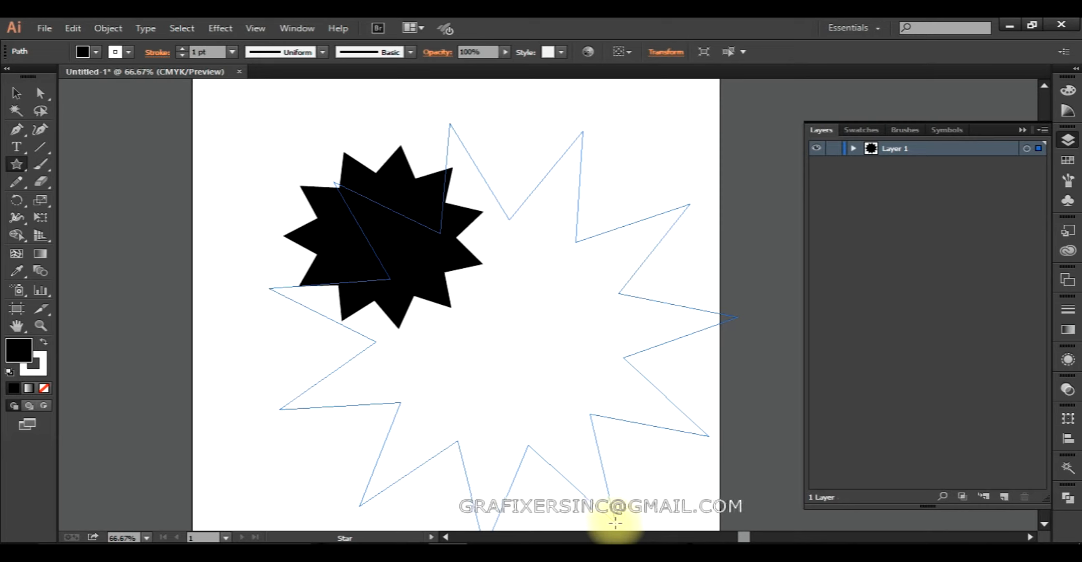
drag(615, 524, 523, 382)
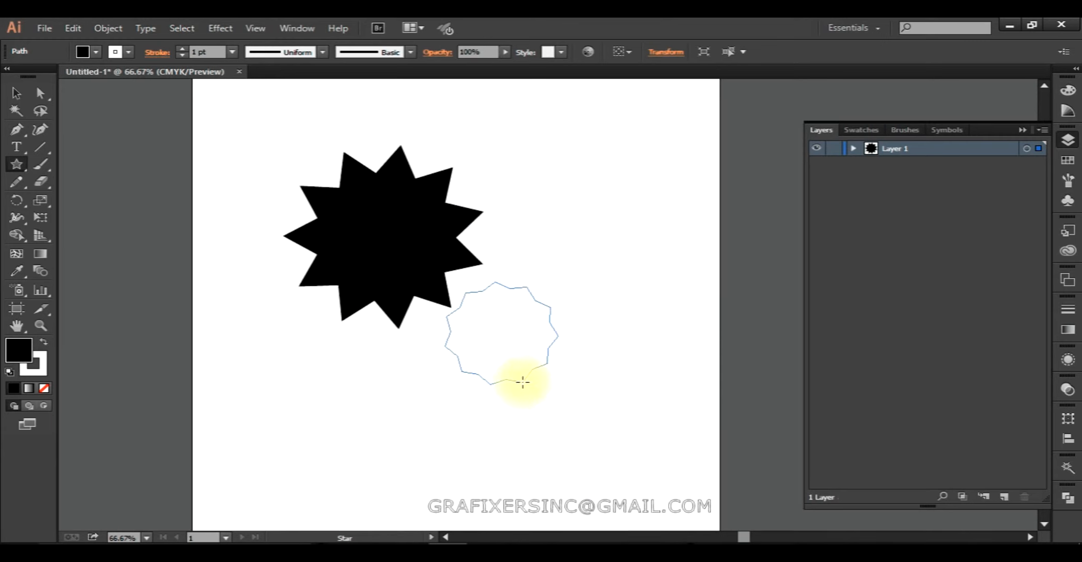
key(alt)
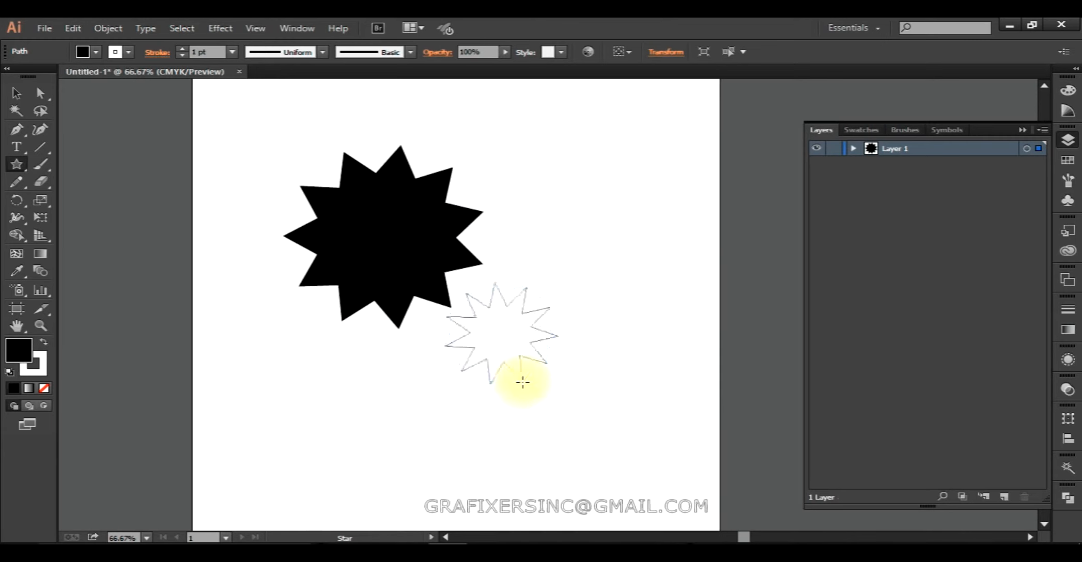
drag(522, 382, 701, 365)
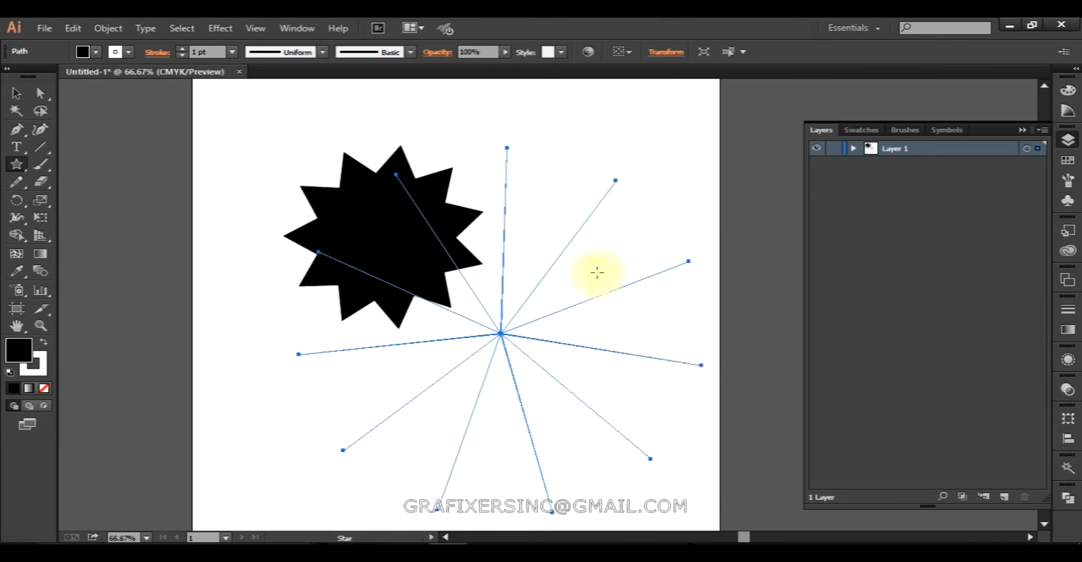
drag(599, 242, 572, 184)
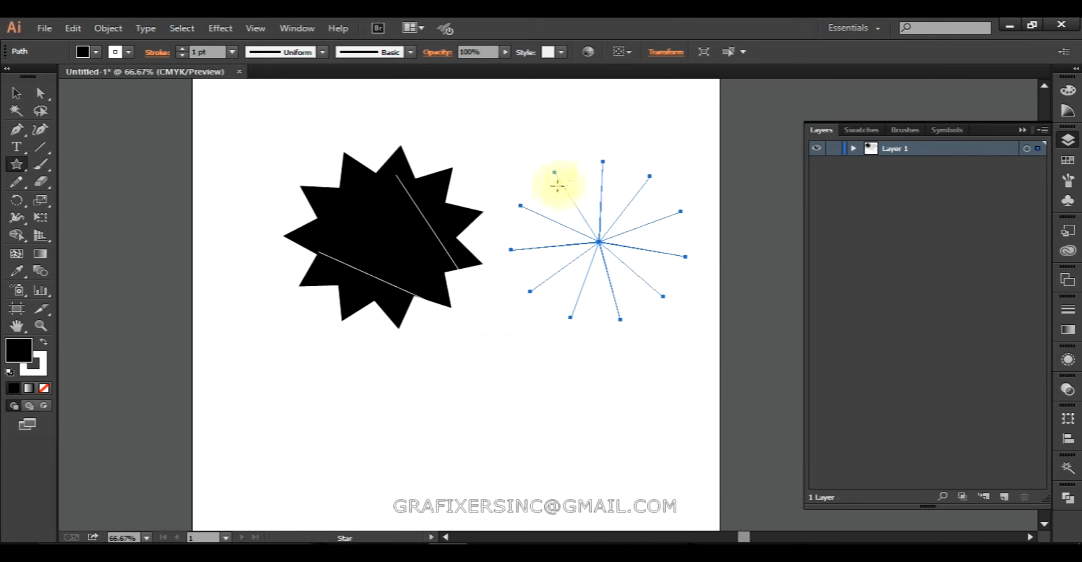
Draw an 11-point star with long, narrow spikes across the artboard's left edge, overlapping the first black star.
key(ctrl)
drag(287, 257, 288, 259)
drag(248, 296, 264, 373)
mouse_move(255, 350)
mouse_down()
mouse_move(182, 338)
mouse_move(271, 362)
mouse_move(284, 300)
mouse_move(289, 314)
mouse_move(238, 328)
mouse_move(256, 334)
mouse_move(242, 329)
mouse_up()
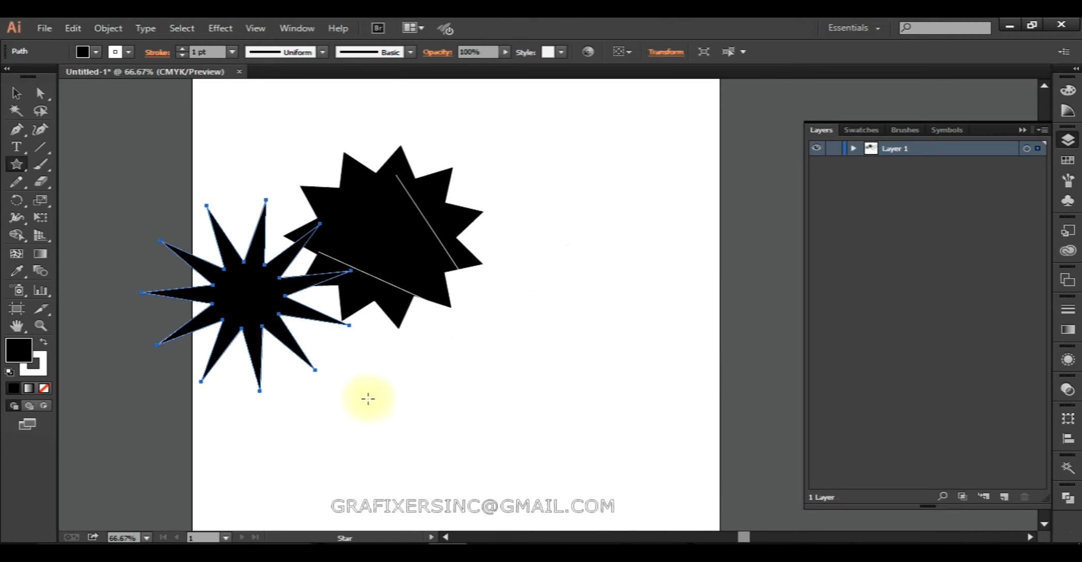
Draw a large 11-point star below the other two black stars, adjusting its inner radius to give medium-length spikes.
mouse_move(430, 421)
mouse_down()
mouse_move(437, 338)
mouse_move(438, 370)
mouse_move(418, 394)
mouse_move(440, 420)
mouse_move(423, 391)
mouse_move(459, 315)
mouse_move(457, 395)
mouse_move(467, 348)
mouse_move(394, 365)
mouse_move(415, 307)
mouse_move(443, 409)
mouse_up()
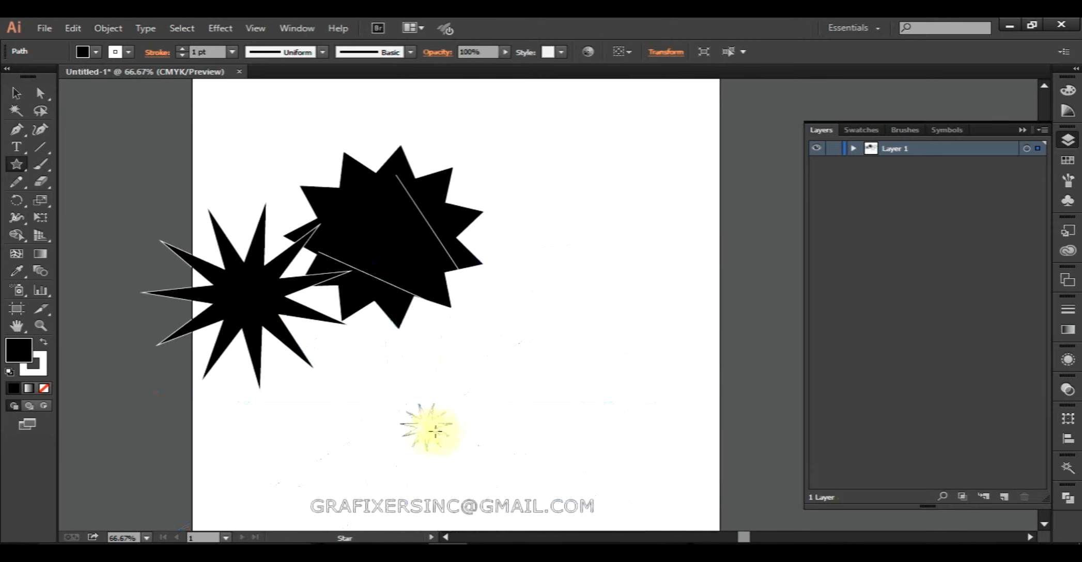
drag(486, 376, 485, 379)
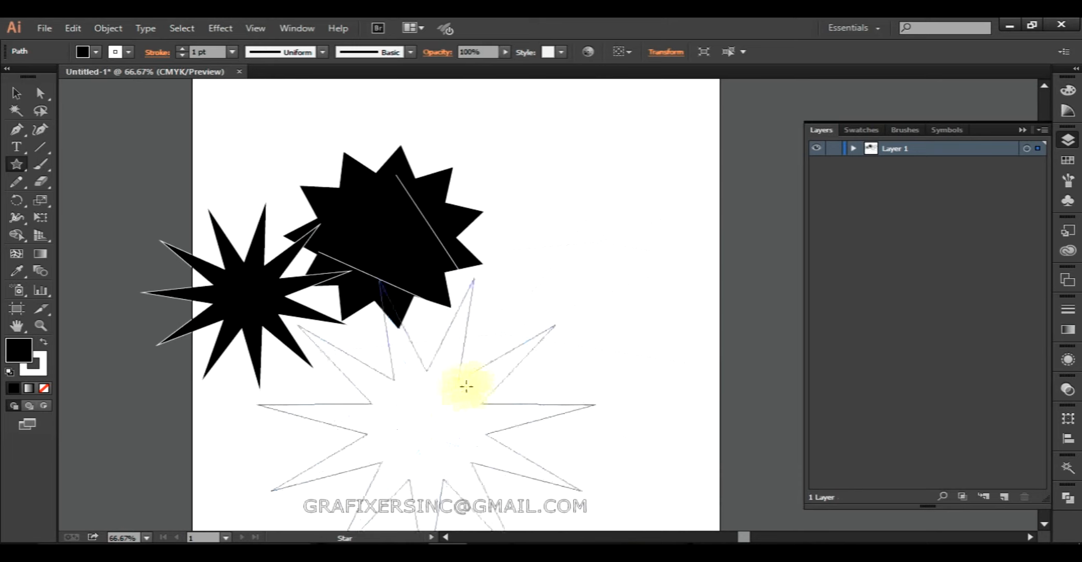
drag(463, 399, 387, 428)
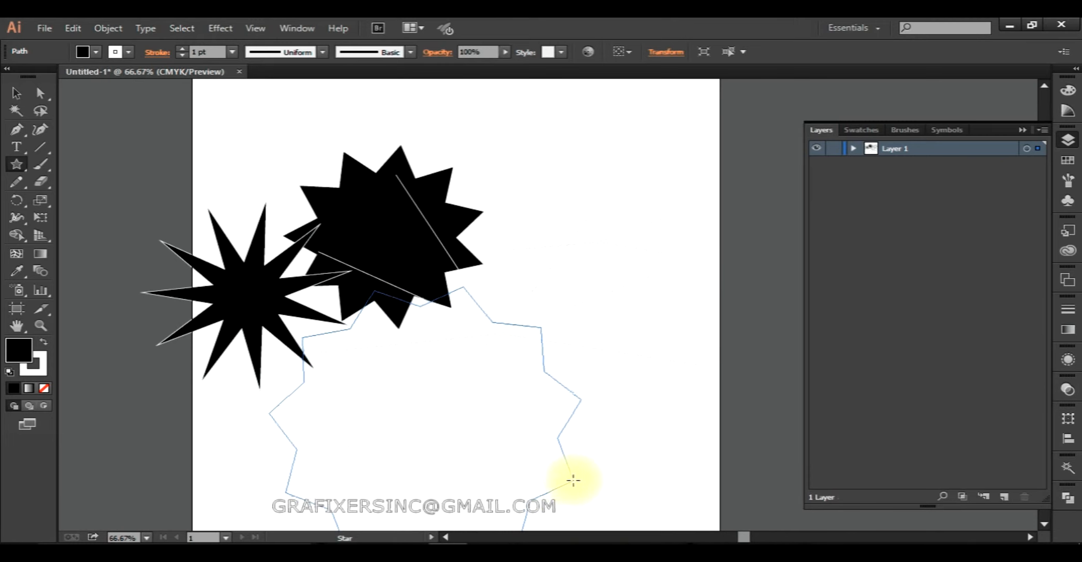
drag(545, 479, 570, 432)
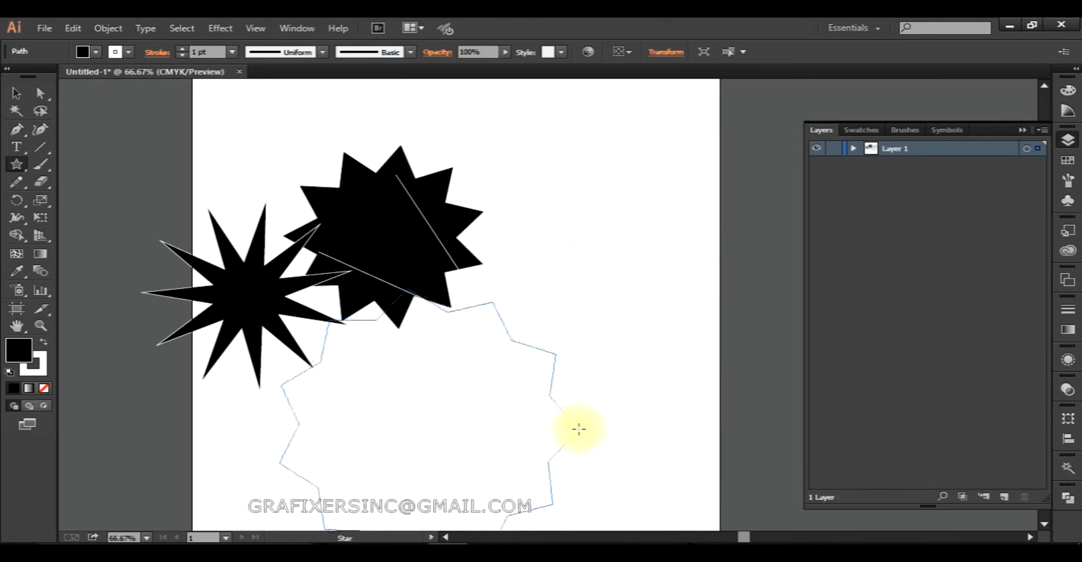
mouse_move(538, 427)
mouse_down()
mouse_move(500, 430)
mouse_move(596, 423)
mouse_move(568, 425)
mouse_move(634, 406)
mouse_move(586, 417)
mouse_move(609, 411)
mouse_move(471, 391)
mouse_move(521, 386)
mouse_move(529, 442)
mouse_move(396, 486)
mouse_up()
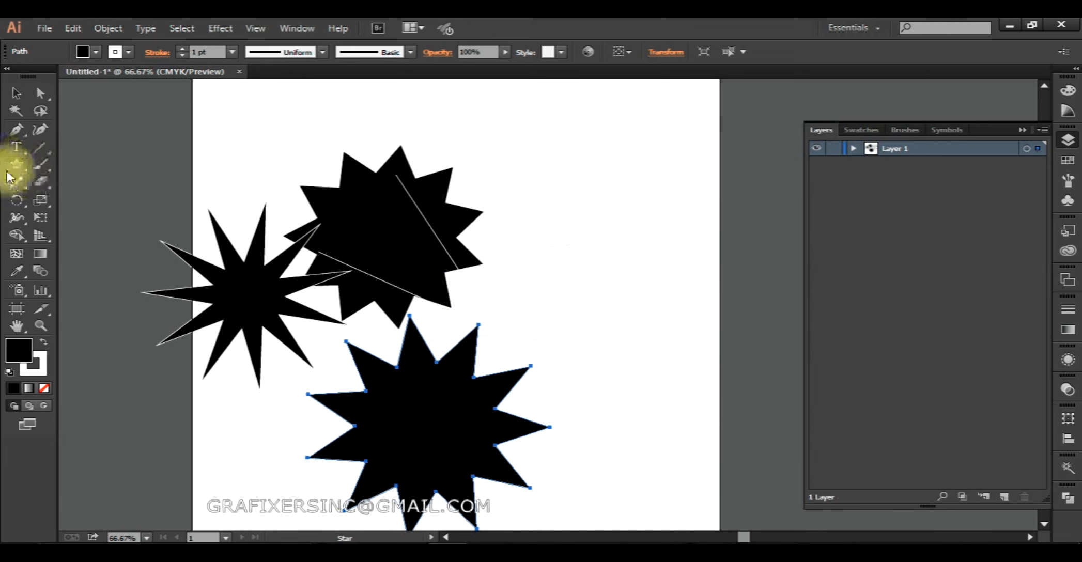
Create a 10-point star from numeric settings, with Radius 1 at 400 px and Radius 2 at 500 px.
drag(18, 165, 77, 242)
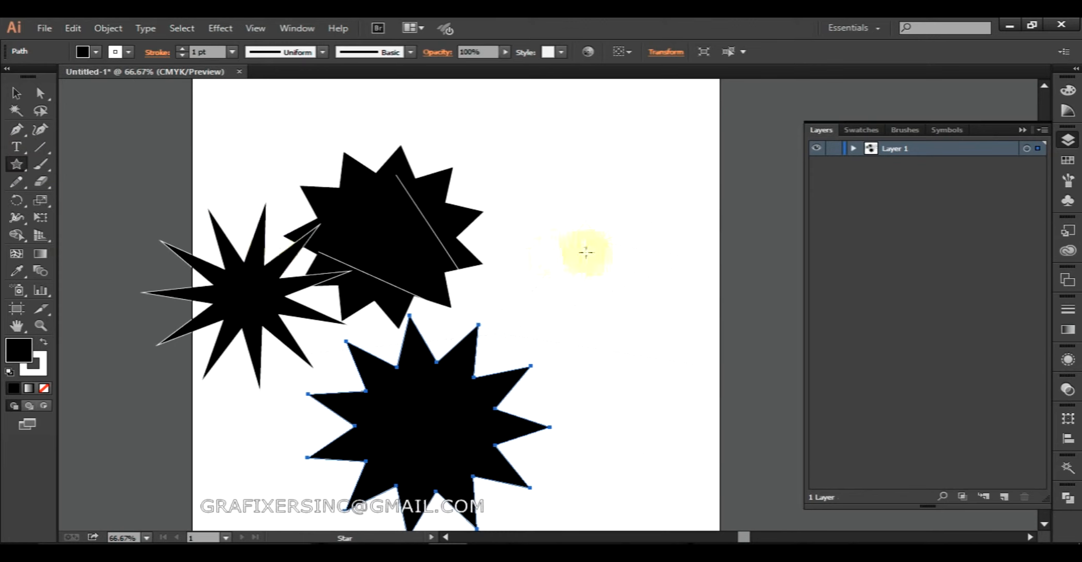
click(524, 249)
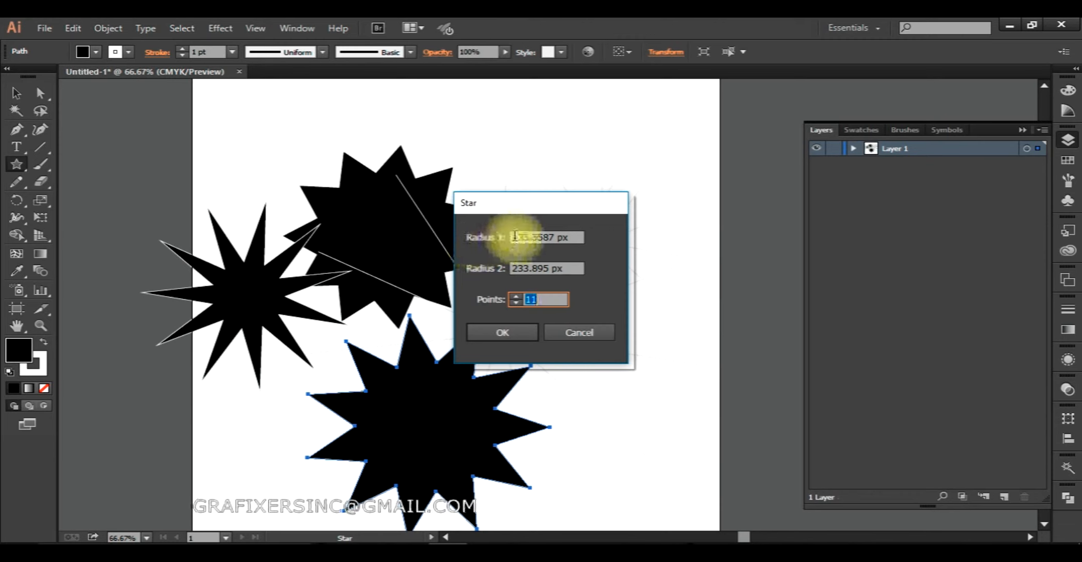
drag(509, 236, 626, 246)
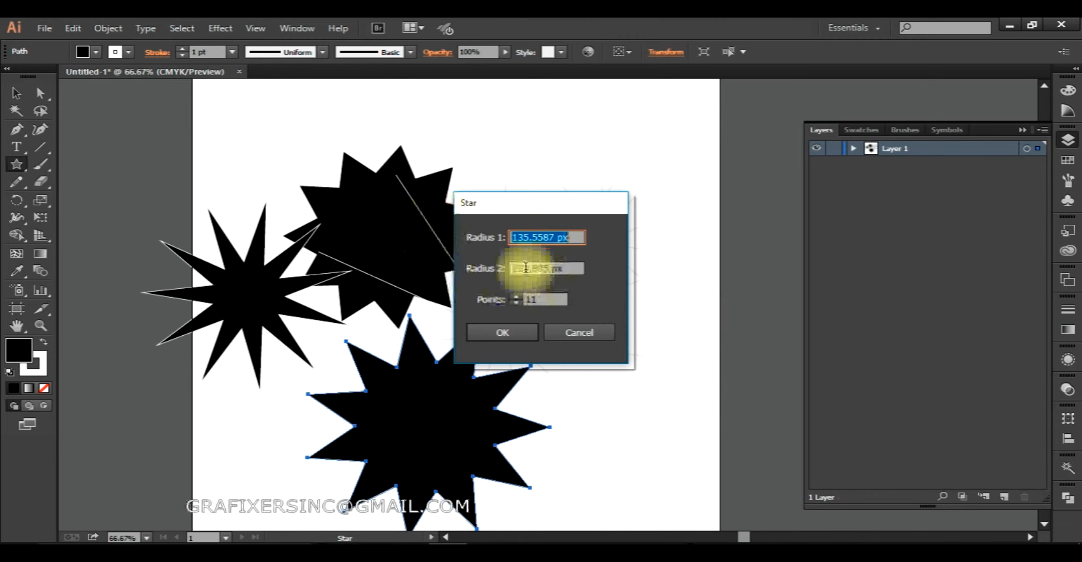
drag(517, 267, 587, 267)
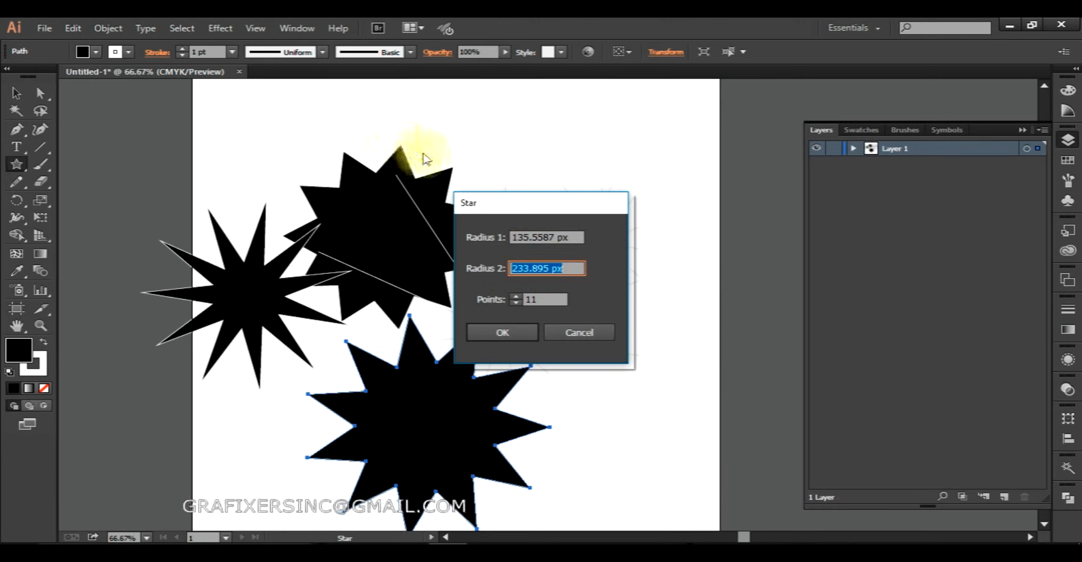
drag(566, 299, 508, 299)
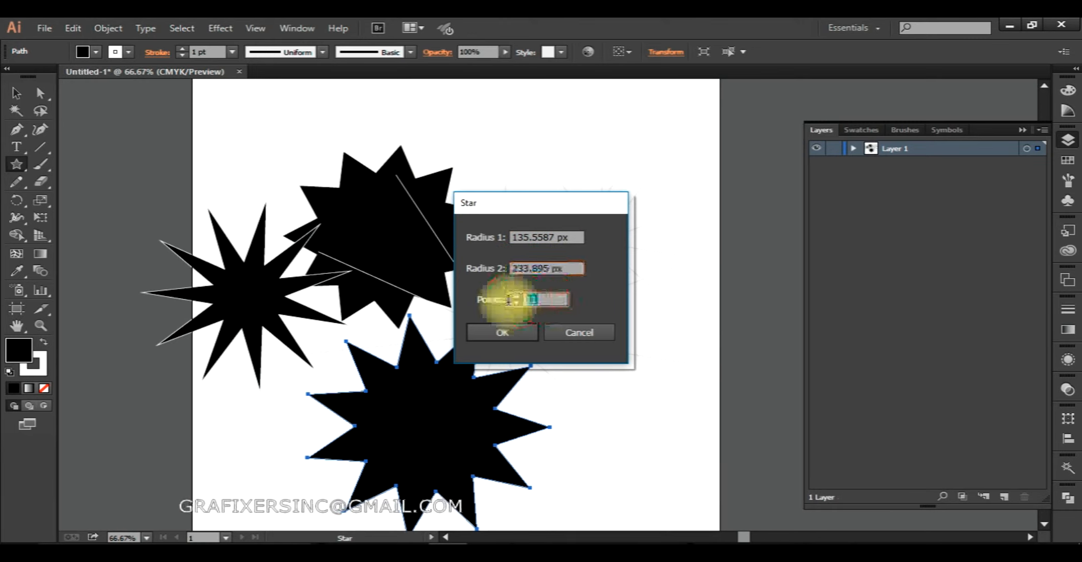
drag(511, 237, 567, 235)
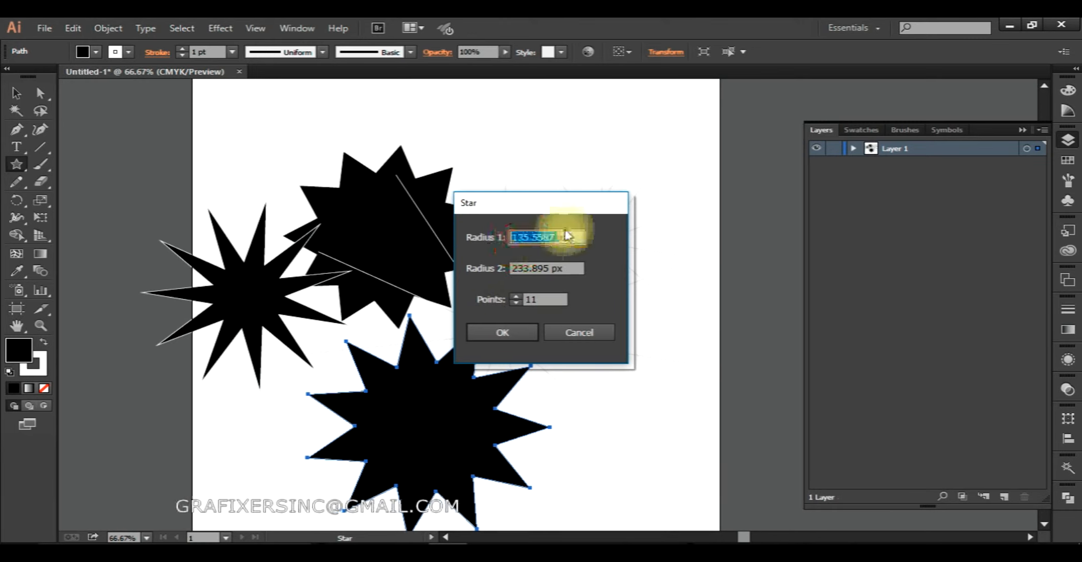
text(400)
key(Tab)
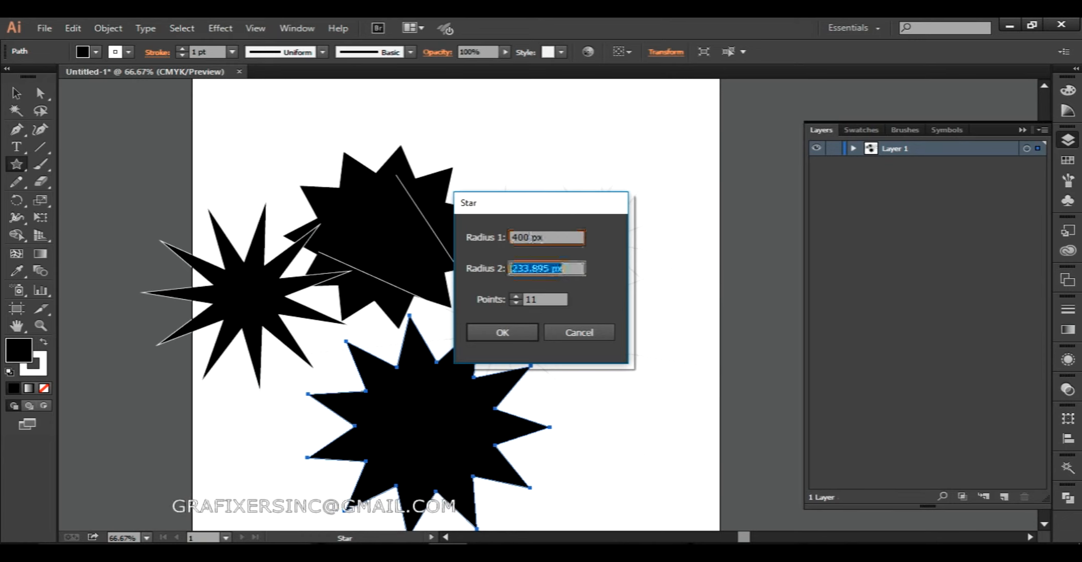
text(5000)
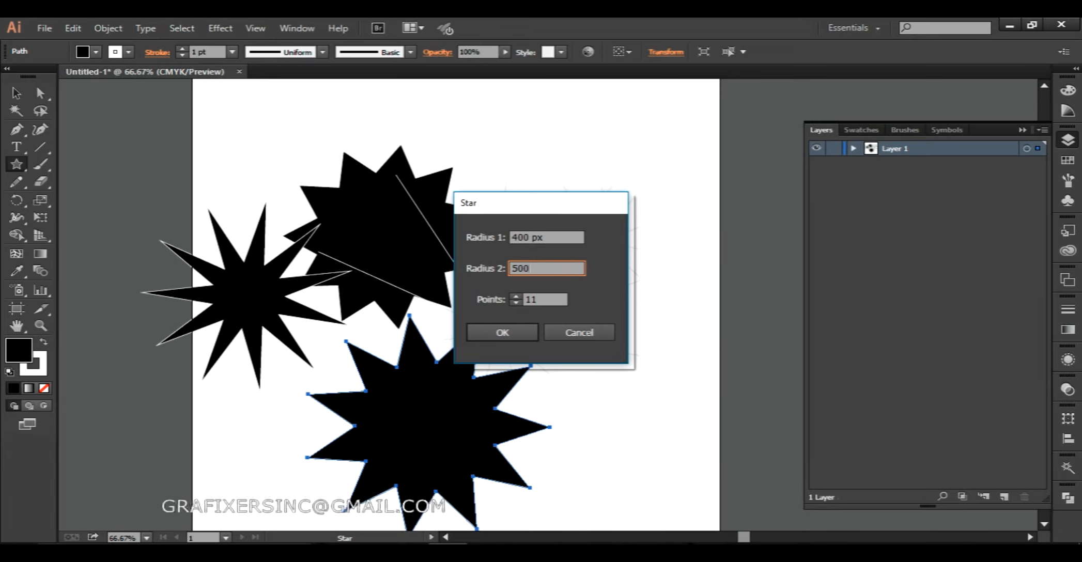
key(Tab)
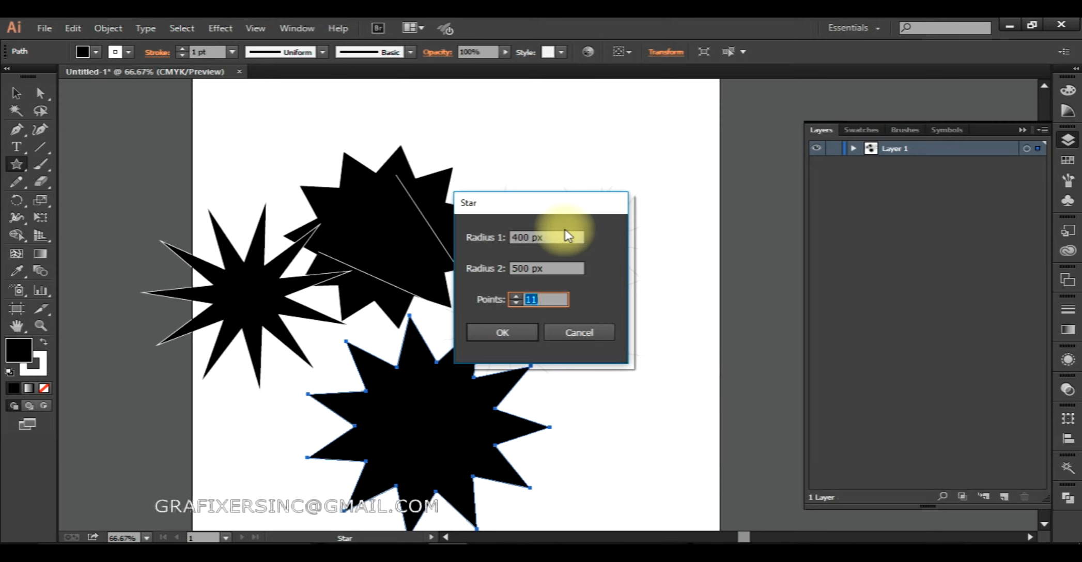
key(Return)
Move the large 10-point star onto the artboard so its extents meet the artboard's top and left edges.
key(v)
drag(551, 228, 496, 280)
scroll(500, 280, down, 1)
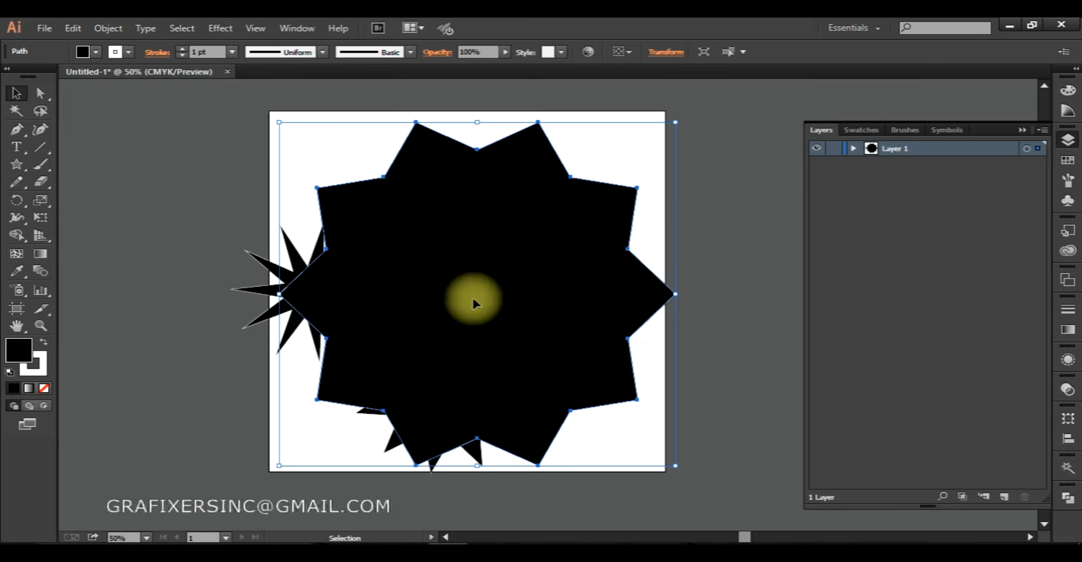
key(a)
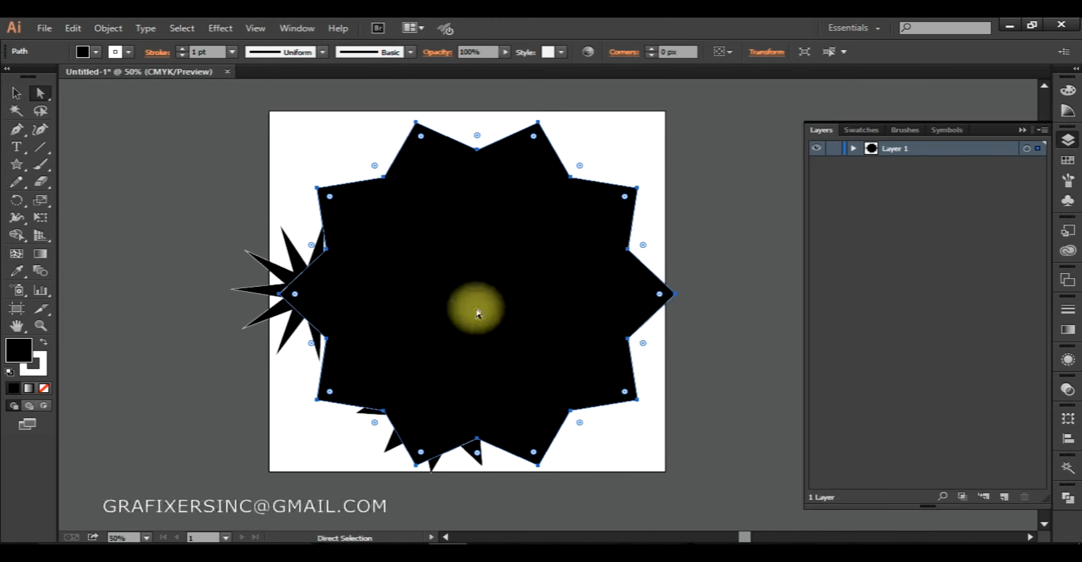
key(v)
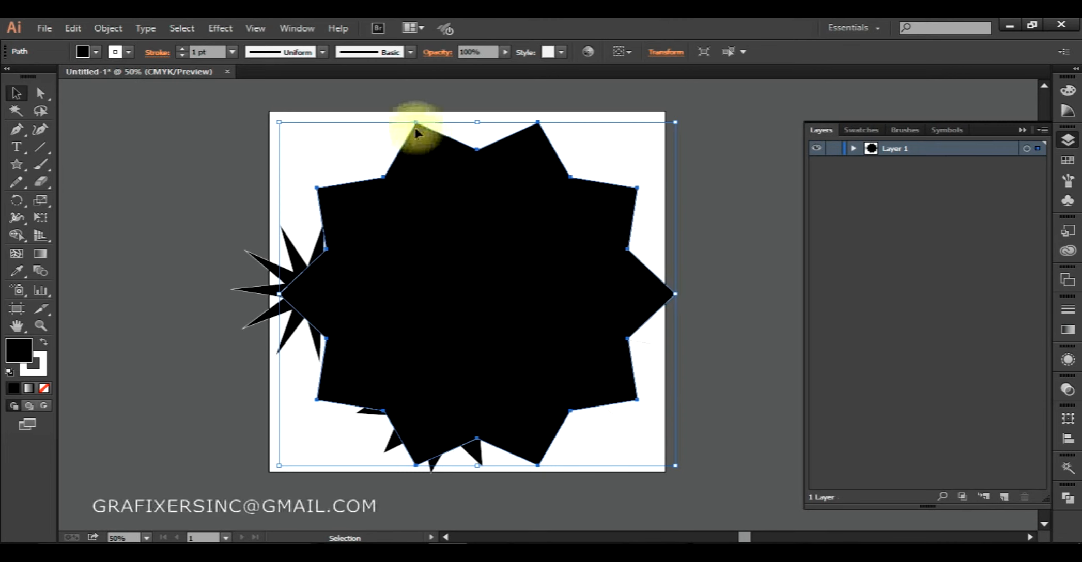
mouse_move(463, 269)
mouse_down()
mouse_move(425, 145)
mouse_move(449, 280)
mouse_move(452, 258)
mouse_up()
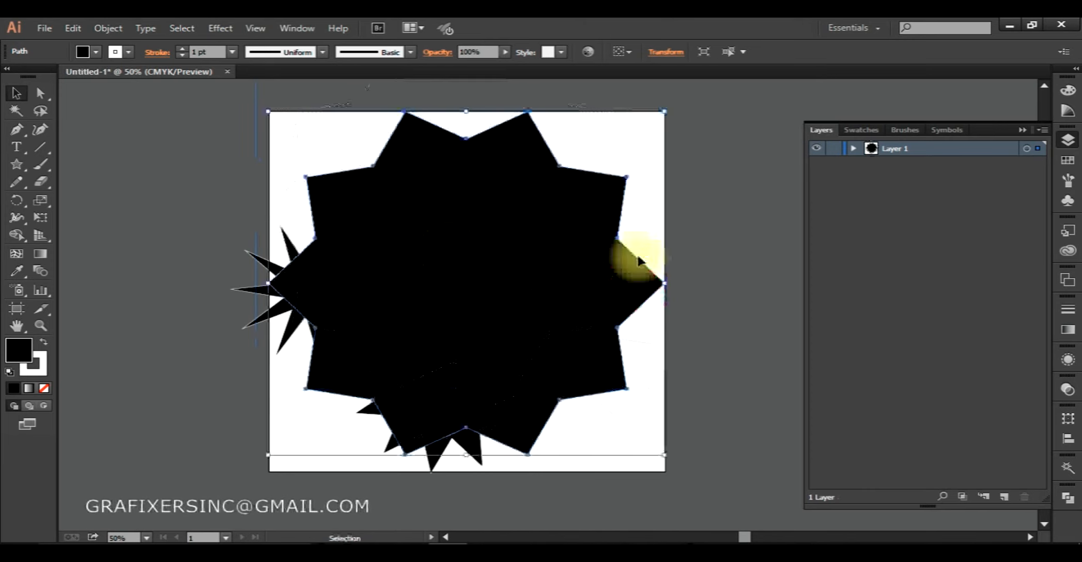
Delete the large 10-point star and swap fill and stroke on the remaining stars and starbursts, giving white fills with black outlines.
drag(708, 148, 150, 434)
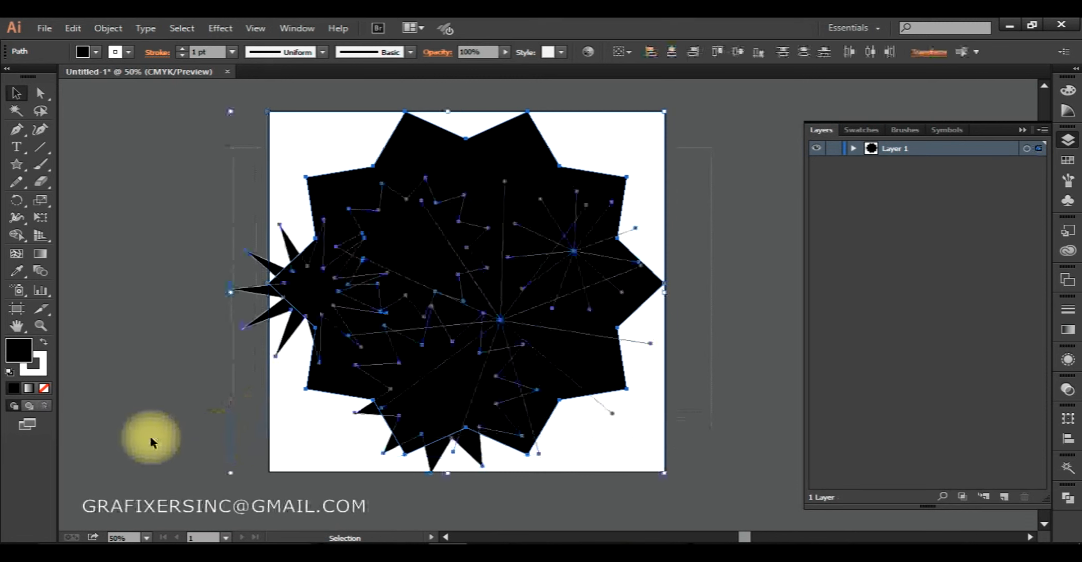
click(129, 402)
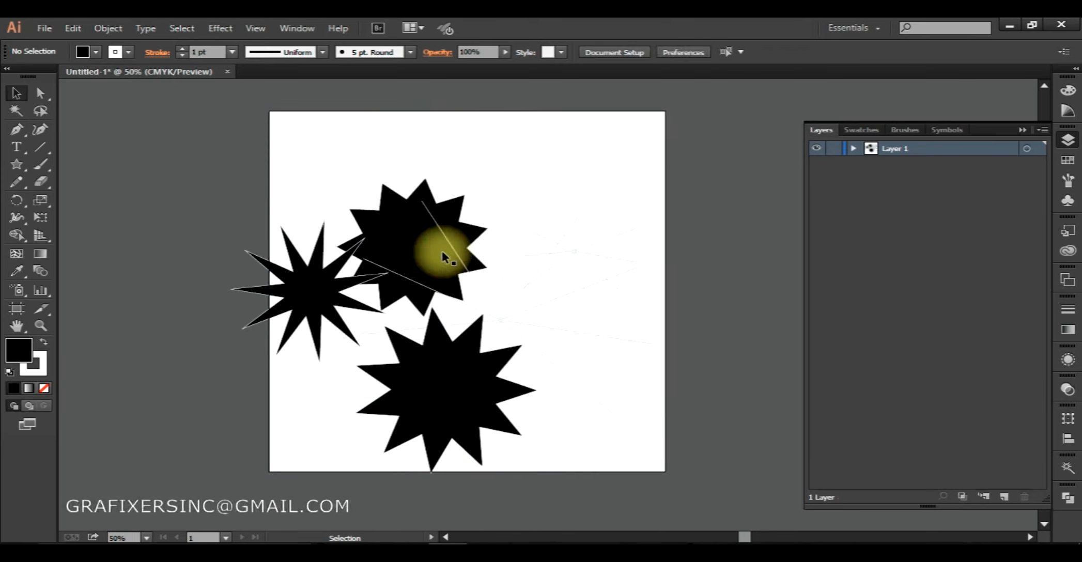
drag(677, 148, 155, 445)
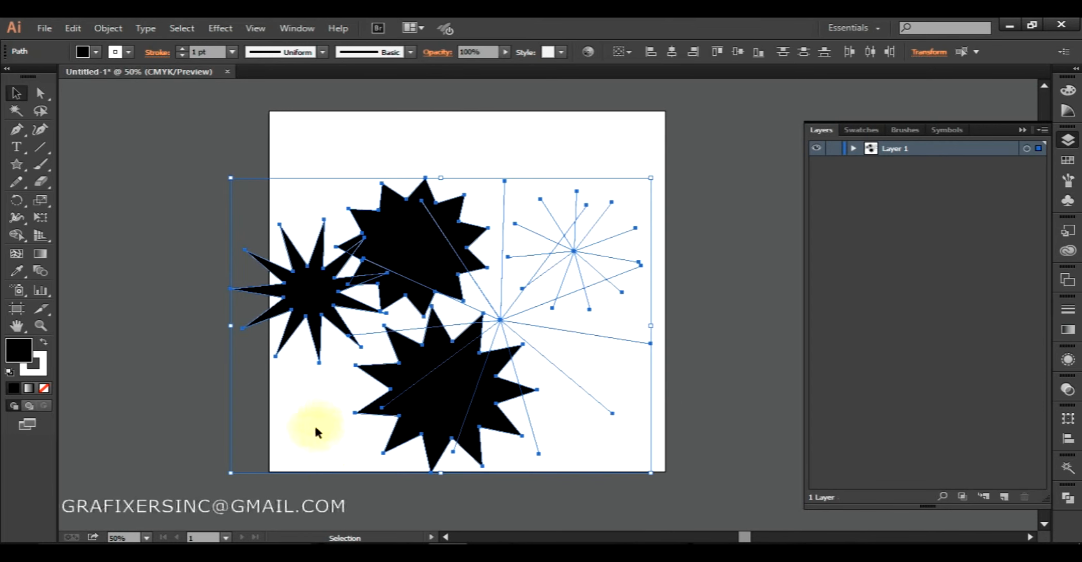
click(43, 343)
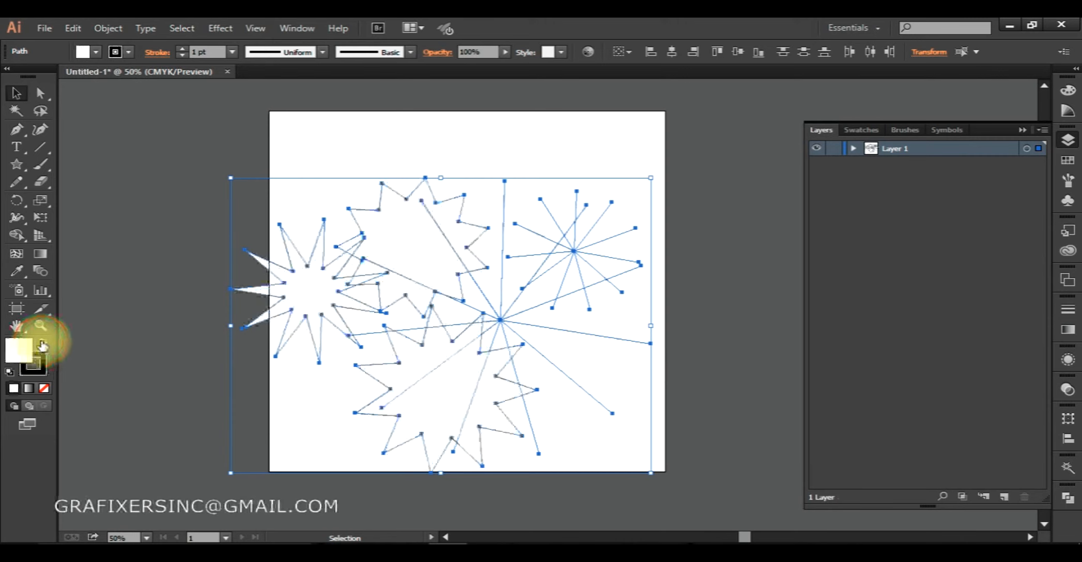
click(172, 340)
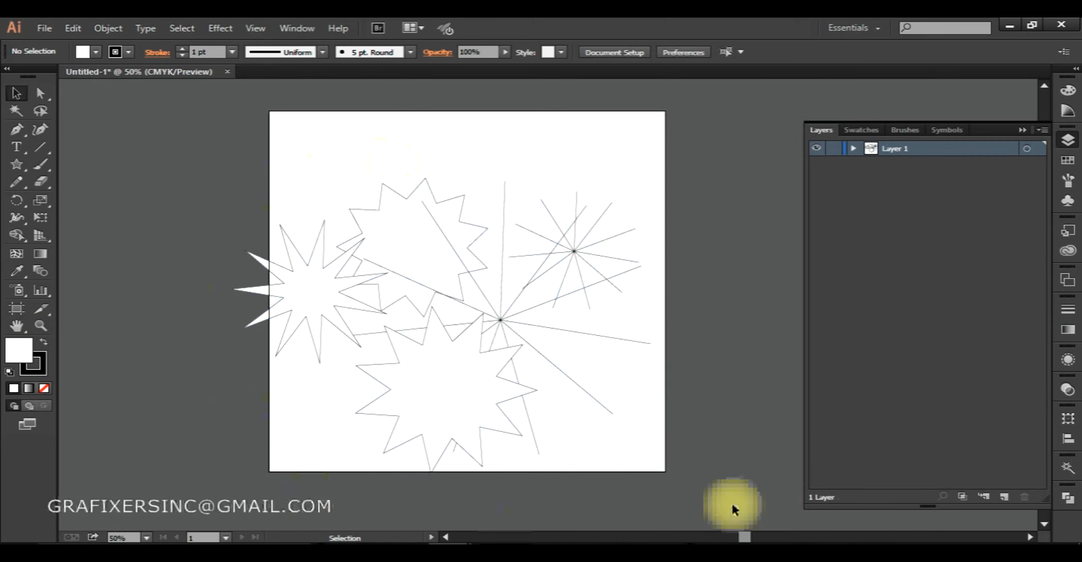
Move all the stars and starbursts up and to the right, and toggle their fill and stroke repeatedly, ending with white fill and black stroke.
drag(762, 207, 198, 434)
drag(403, 266, 431, 236)
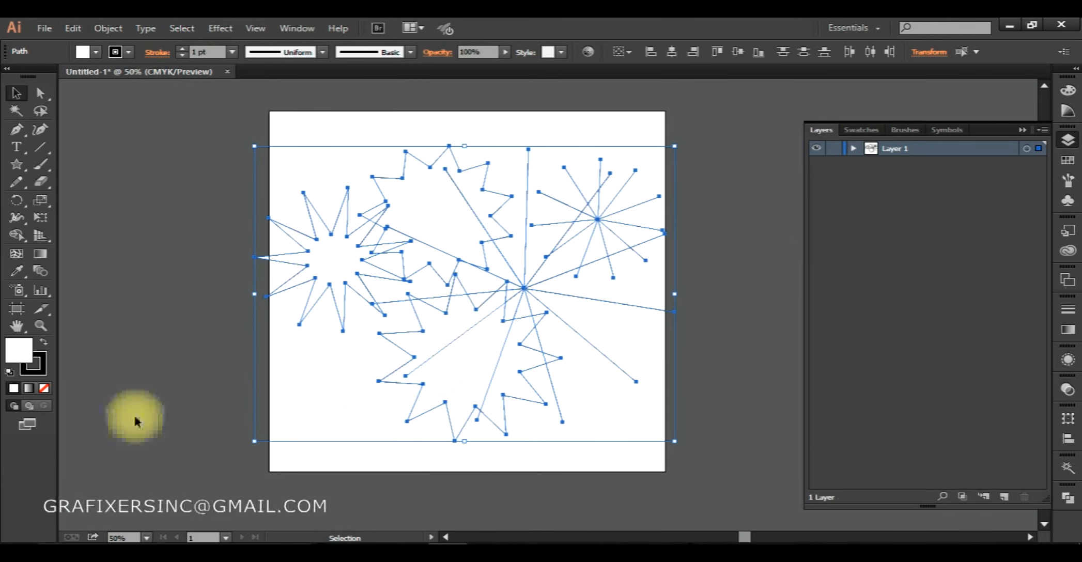
click(46, 345)
click(45, 346)
click(46, 345)
click(45, 345)
click(45, 345)
click(45, 346)
click(46, 345)
click(46, 345)
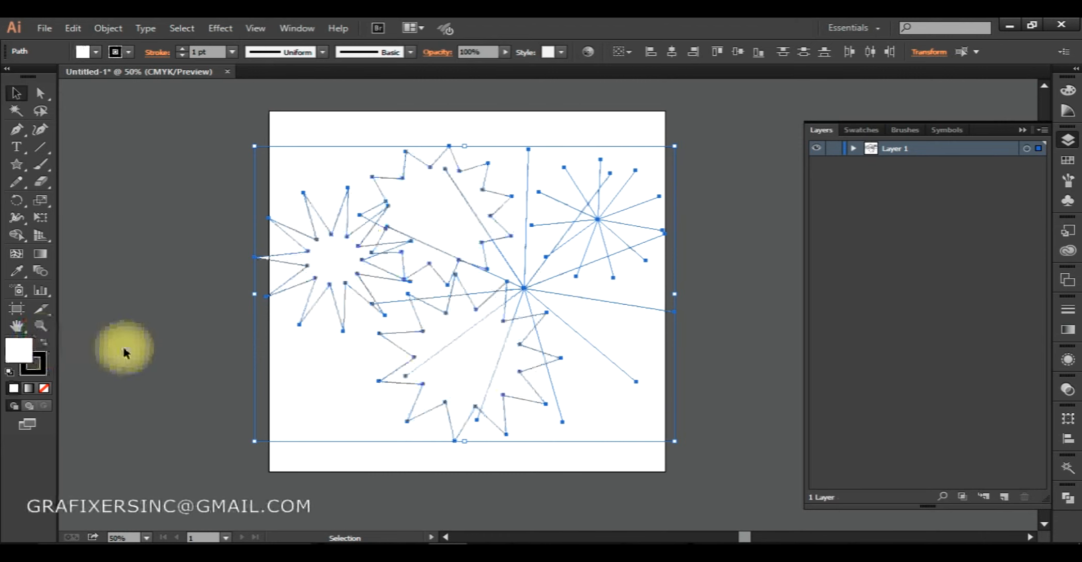
Select all the stars and starbursts and delete them to clear the artboard.
click(289, 368)
click(457, 373)
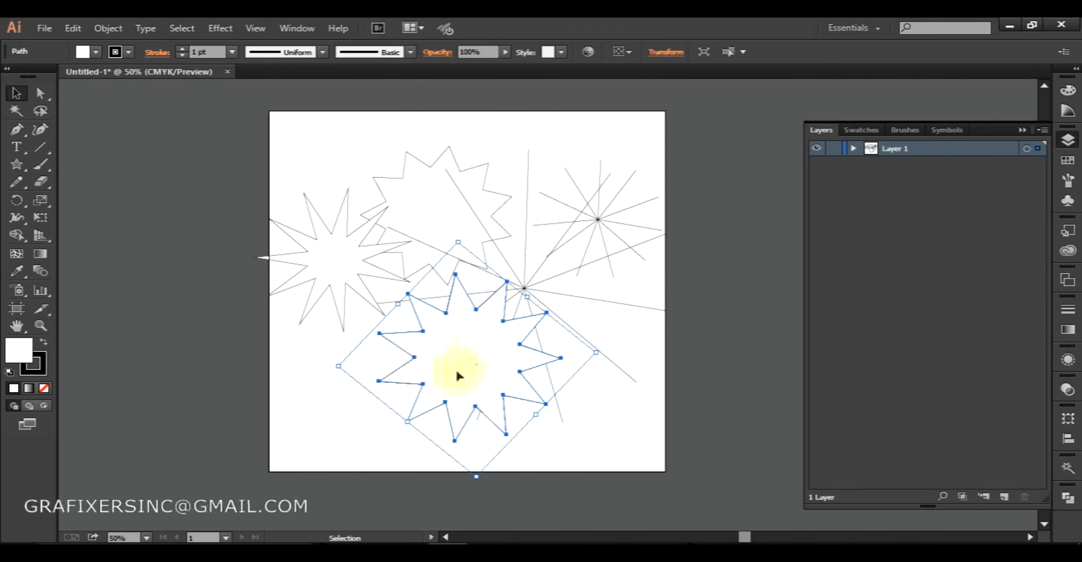
click(209, 357)
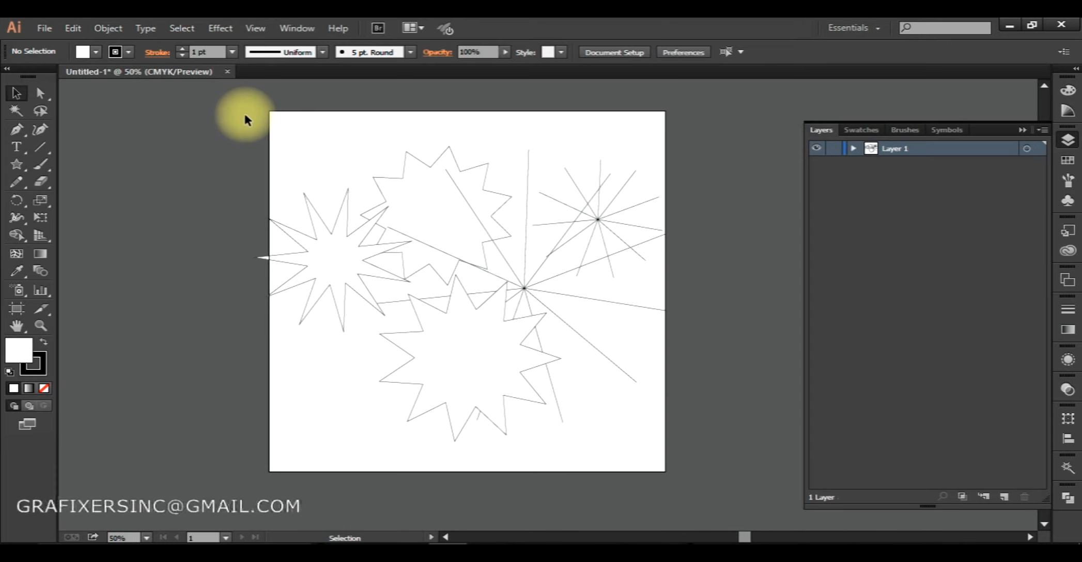
drag(644, 299, 710, 449)
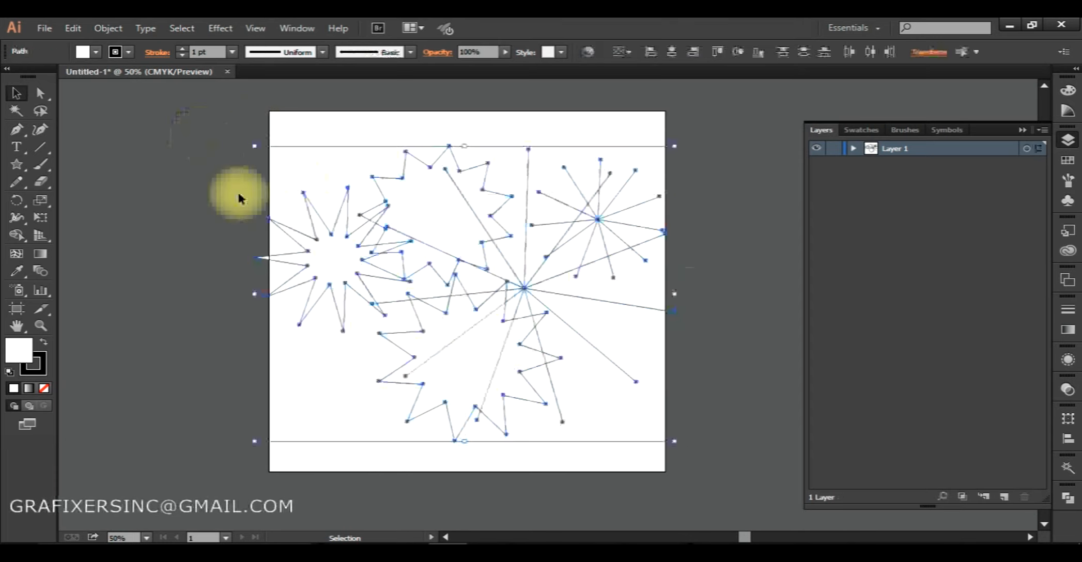
key(Delete)
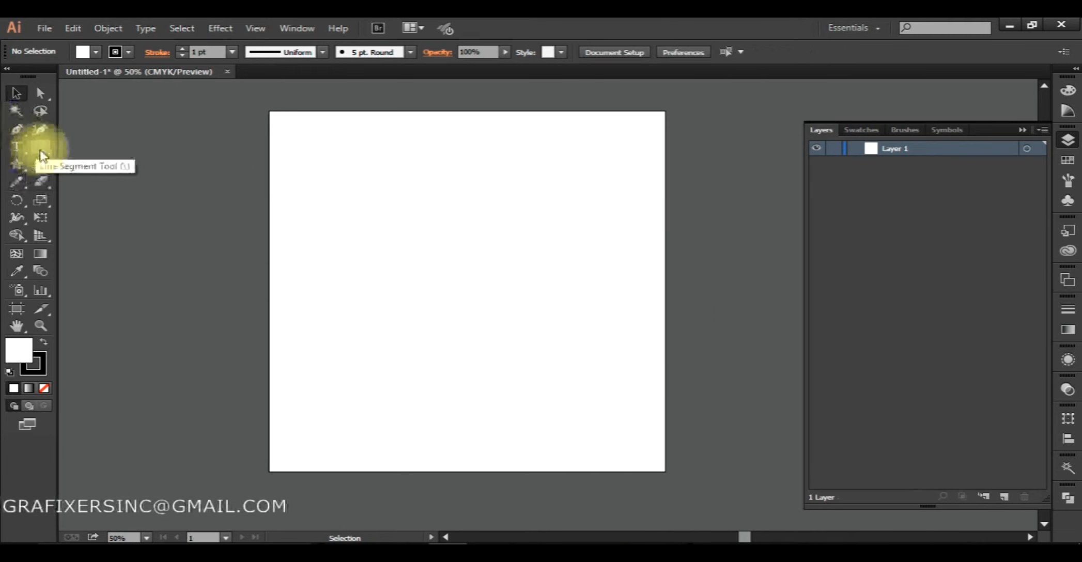
Draw two overlapping rectangles near the artboard's centre, the second wider and slightly higher than the first.
drag(18, 165, 72, 164)
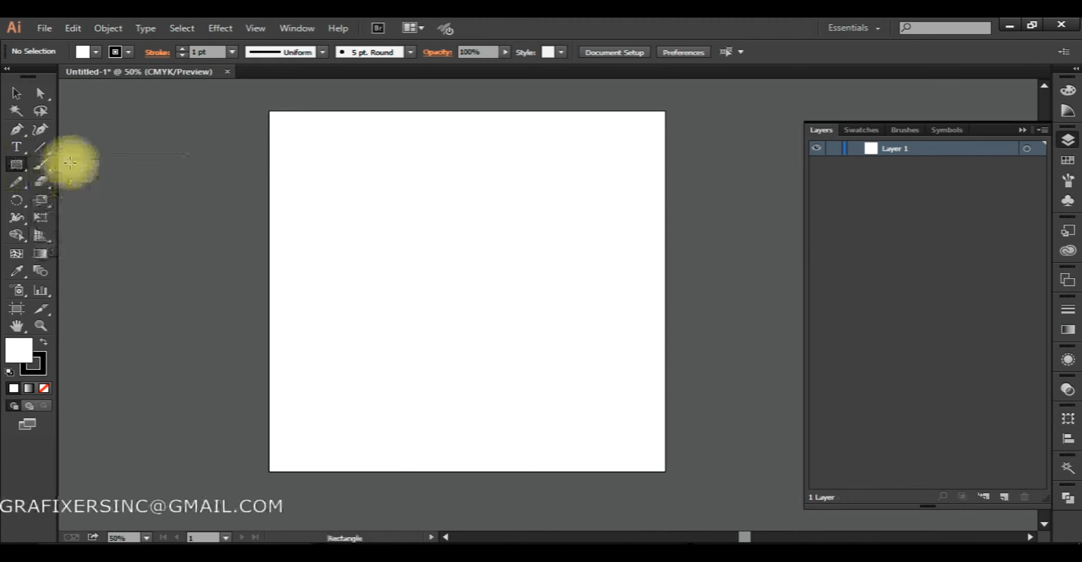
mouse_move(374, 212)
mouse_down()
mouse_move(568, 365)
mouse_move(496, 323)
mouse_move(558, 379)
mouse_move(486, 322)
mouse_move(512, 352)
mouse_move(530, 346)
mouse_move(389, 242)
mouse_move(456, 312)
mouse_move(456, 258)
mouse_move(500, 274)
mouse_move(451, 290)
mouse_move(379, 254)
mouse_move(426, 253)
mouse_move(444, 224)
mouse_move(452, 350)
mouse_move(442, 264)
mouse_move(491, 267)
mouse_move(394, 271)
mouse_move(399, 350)
mouse_move(401, 258)
mouse_move(527, 261)
mouse_move(415, 256)
mouse_move(428, 323)
mouse_move(425, 253)
mouse_move(514, 256)
mouse_move(468, 264)
mouse_move(476, 304)
mouse_move(476, 286)
mouse_move(420, 226)
mouse_move(404, 235)
mouse_move(455, 287)
mouse_move(394, 237)
mouse_move(444, 292)
mouse_move(455, 300)
mouse_move(411, 246)
mouse_move(470, 301)
mouse_move(413, 242)
mouse_move(435, 288)
mouse_move(403, 241)
mouse_move(465, 320)
mouse_move(433, 263)
mouse_move(492, 305)
mouse_move(536, 316)
mouse_move(396, 266)
mouse_move(469, 278)
mouse_move(469, 287)
mouse_move(396, 269)
mouse_move(454, 286)
mouse_move(478, 309)
mouse_move(407, 239)
mouse_move(469, 307)
mouse_move(557, 350)
mouse_up()
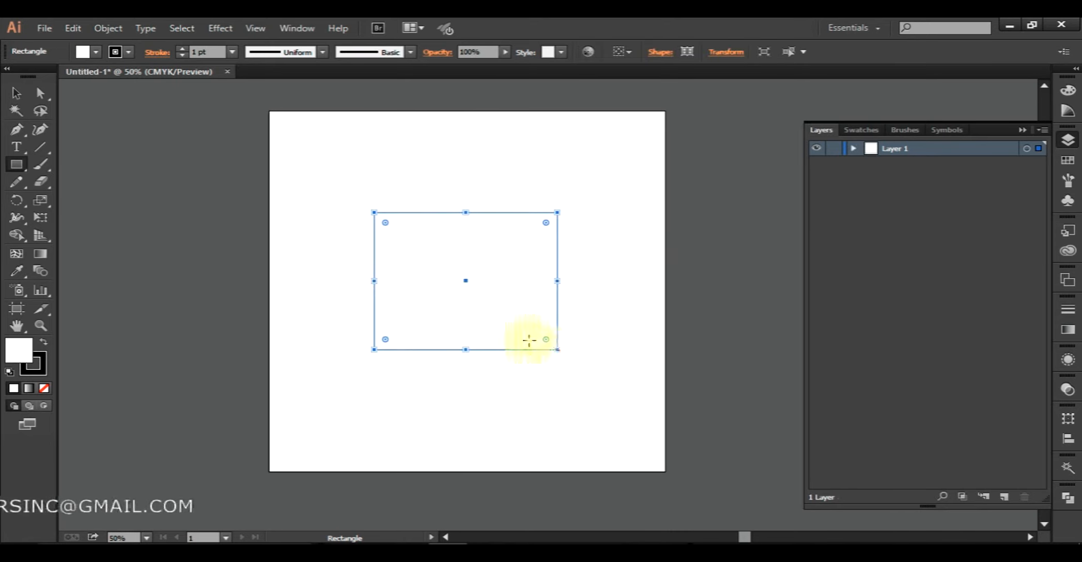
drag(352, 187, 600, 328)
Draw a polygon across the artboard's top edge, varying its side count while drawing, and finish it as a slightly tilted pentagon.
drag(17, 165, 123, 213)
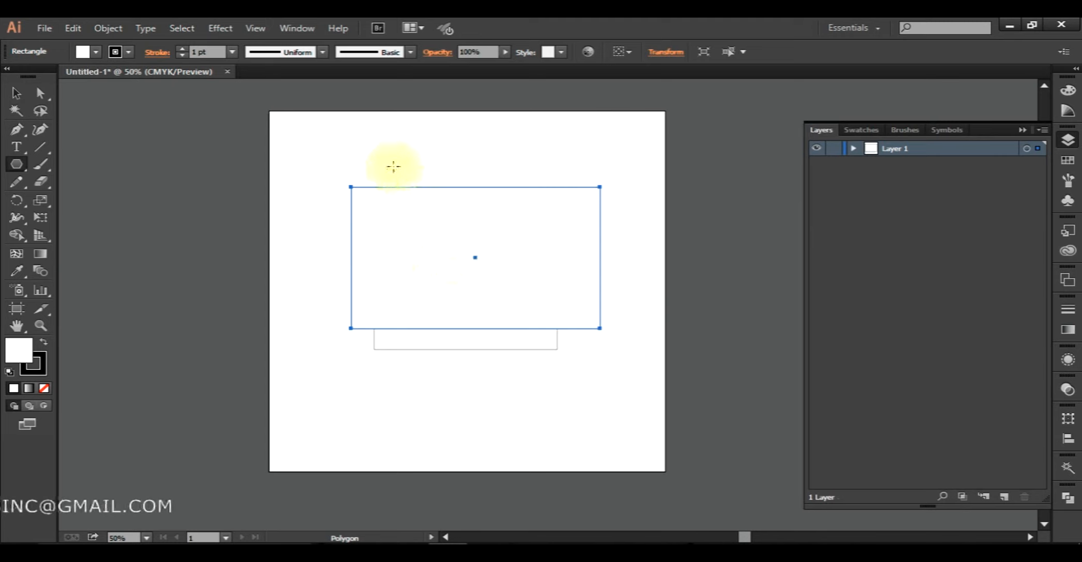
drag(388, 163, 439, 236)
key(Up)
key(Up)
key(Up)
key(Up)
key(Up)
key(Up)
key(Up)
key(Up)
key(Down)
key(Down)
key(Down)
key(Down)
key(Down)
key(Down)
key(Down)
key(Down)
key(Down)
key(Down)
key(Down)
key(Up)
key(Up)
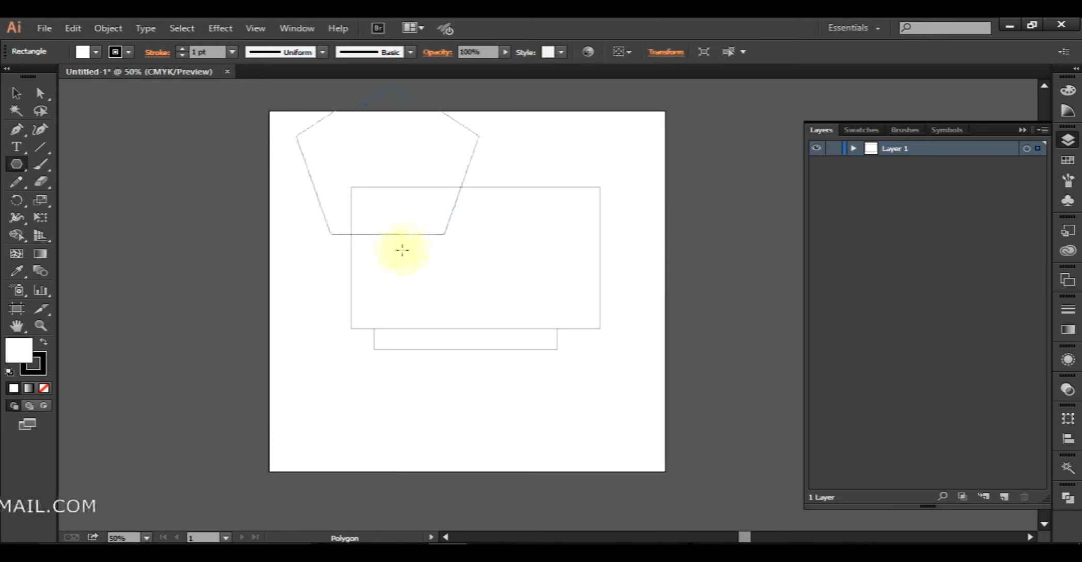
drag(469, 224, 450, 234)
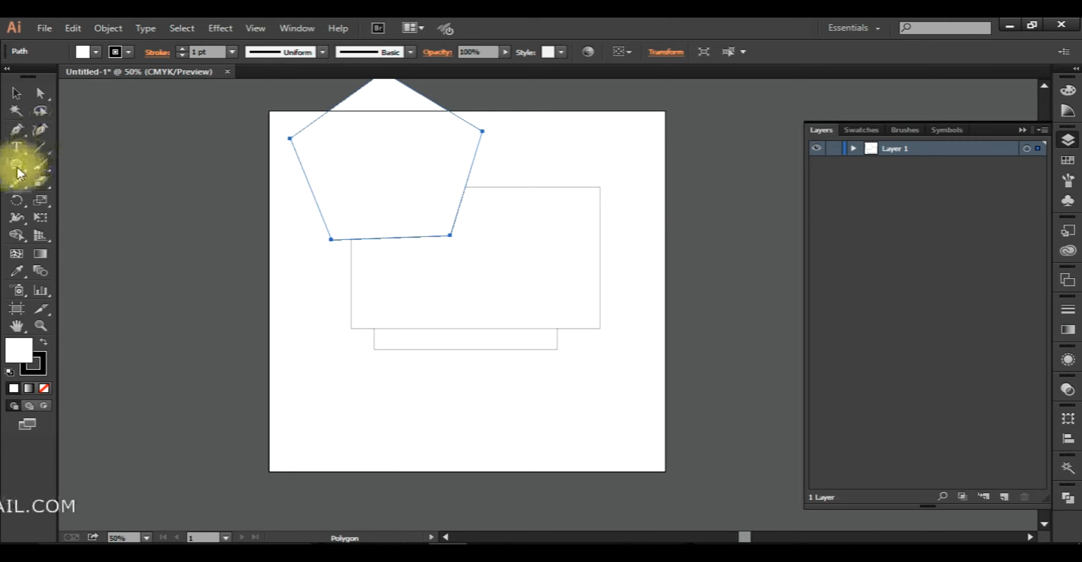
Move the pentagon down and to the right so it sits over the two rectangles.
click(17, 165)
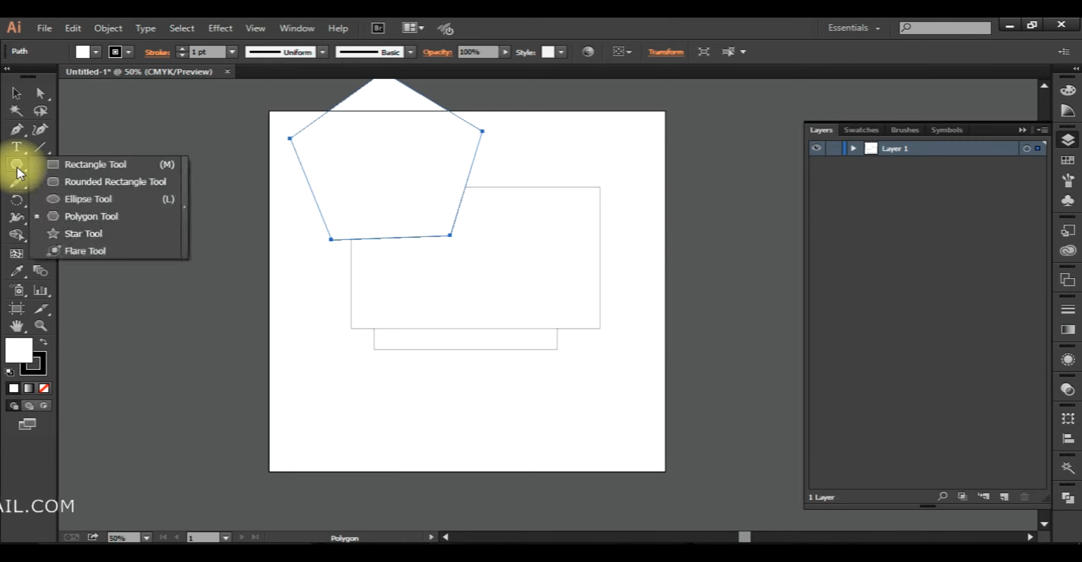
click(16, 89)
drag(396, 237, 475, 285)
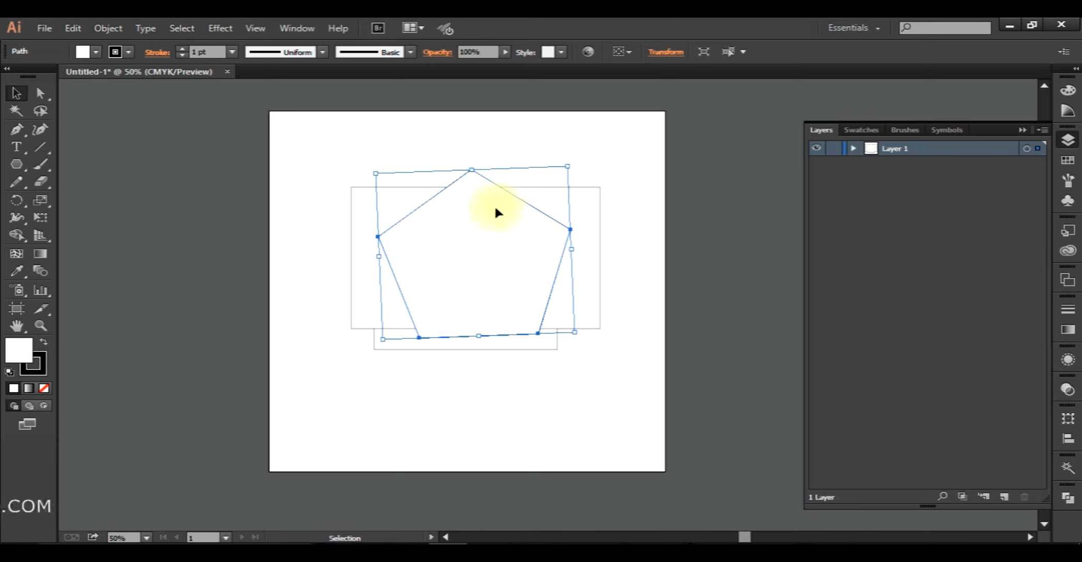
Select the pentagon and both rectangles and delete them.
click(428, 403)
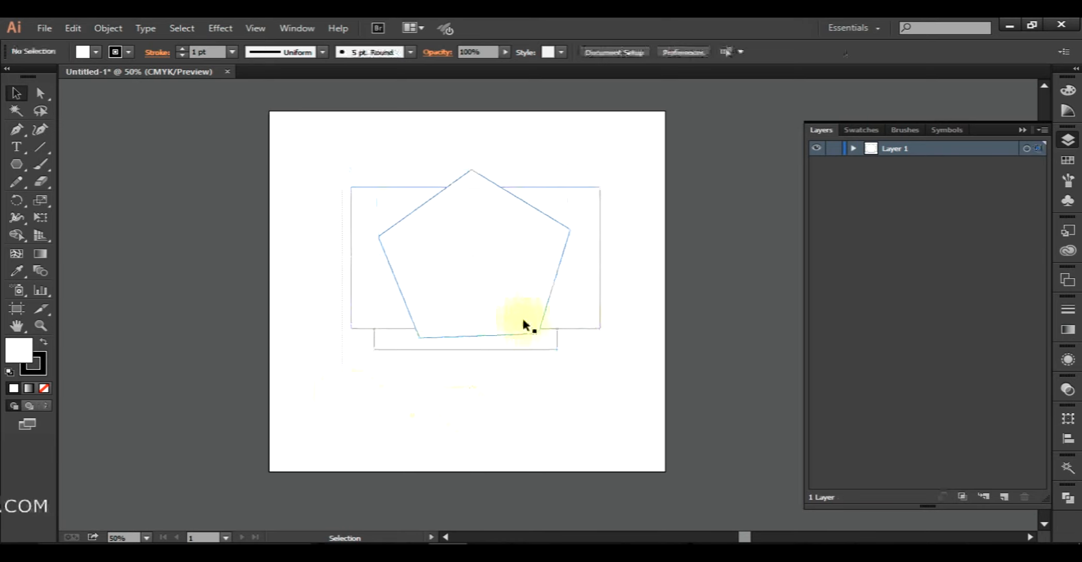
drag(629, 154, 292, 367)
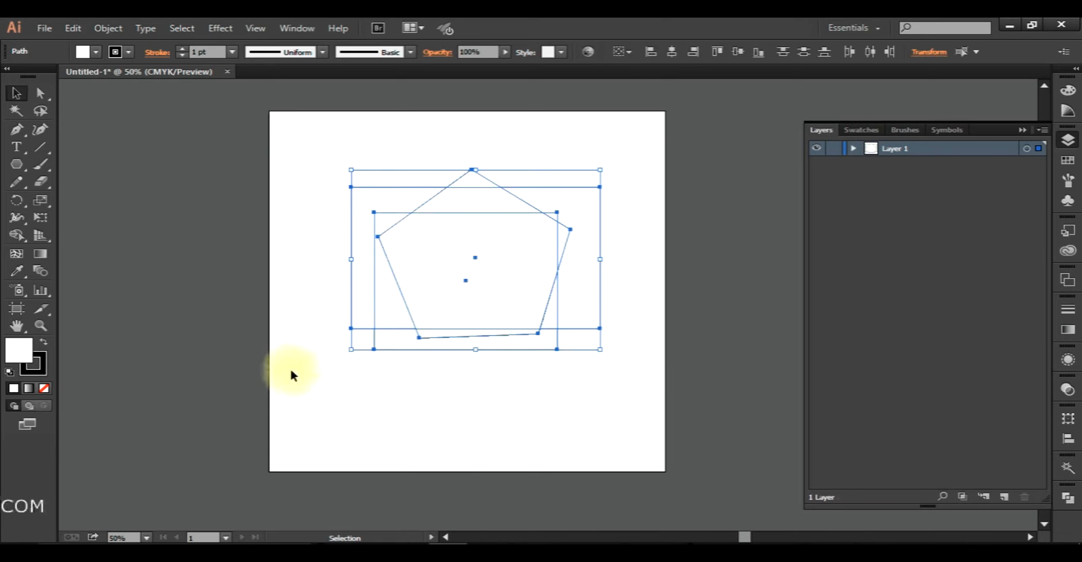
key(Delete)
Switch to the browser to view the Google results for "grafixers", and return to Illustrator.
click(372, 551)
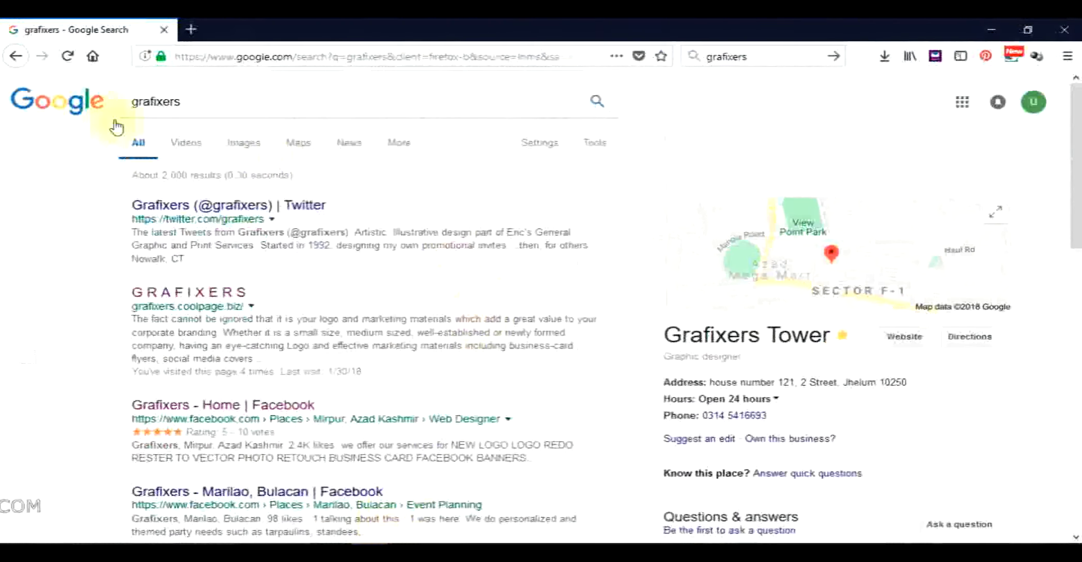
click(452, 537)
drag(146, 137, 487, 295)
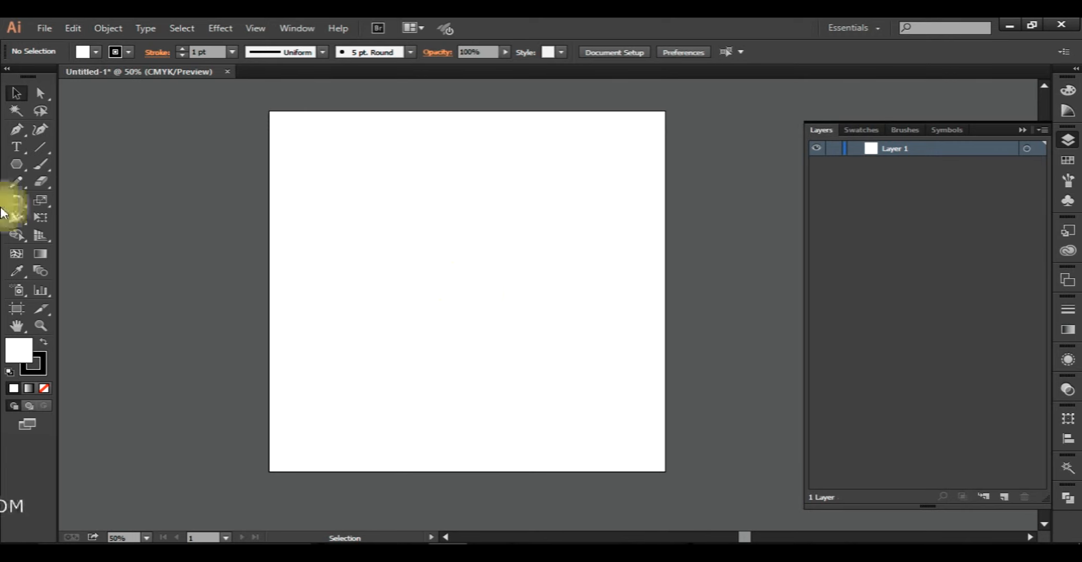
Add the text "GRAFIXERS" to the artboard, scale it to nearly the artboard's width and centre it.
click(14, 148)
click(335, 286)
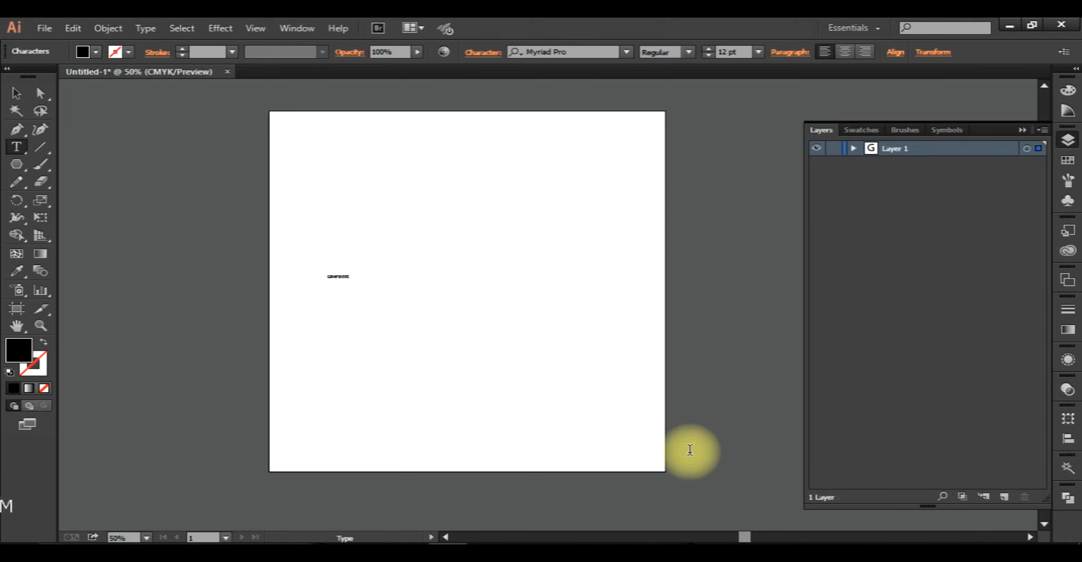
click(16, 93)
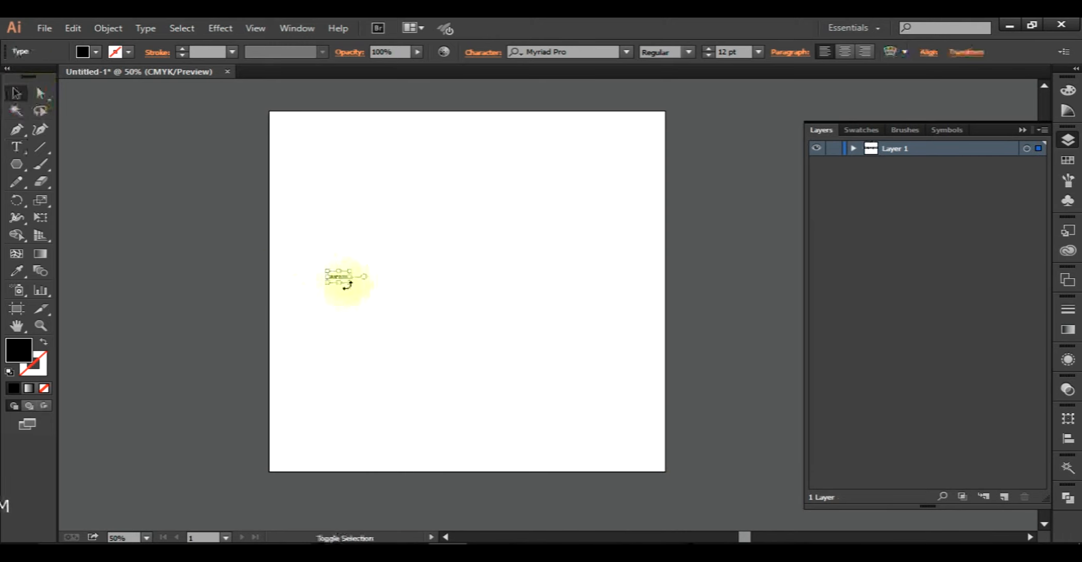
drag(352, 283, 679, 399)
drag(537, 362, 495, 307)
click(517, 418)
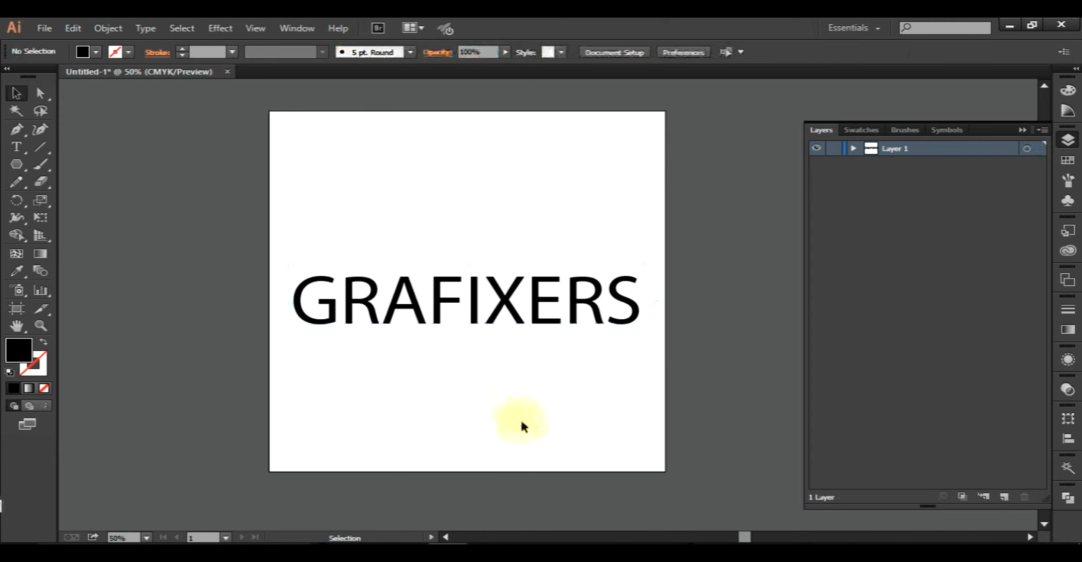
Move the GRAFIXERS text slightly up and to the left on the artboard.
drag(648, 219, 141, 438)
click(464, 394)
drag(438, 302, 460, 302)
click(487, 343)
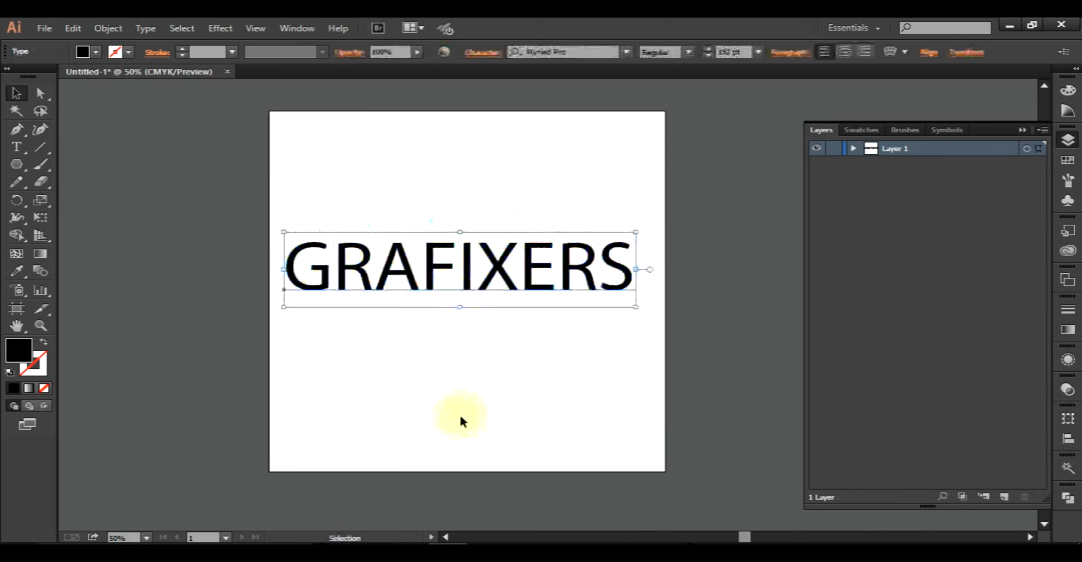